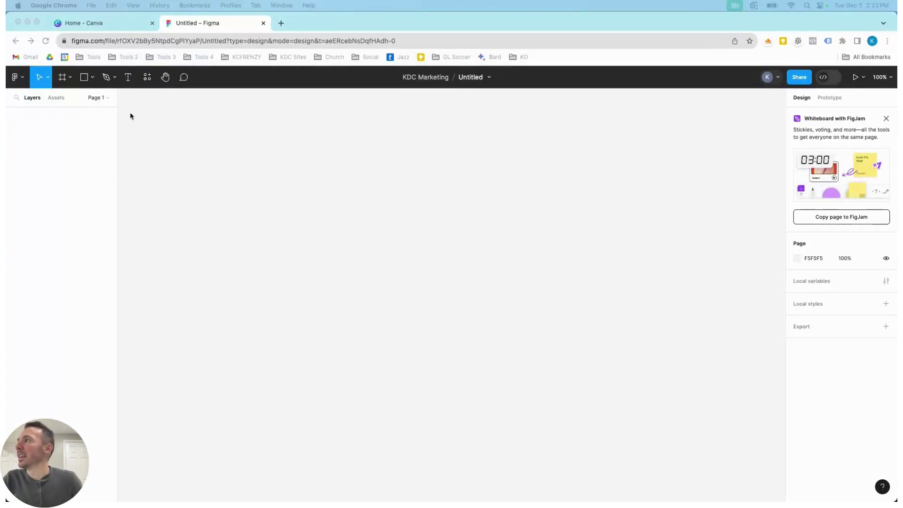
# Add a 1440×1024 desktop frame named 'Wireframe - 1' from the Wireframe preset.
pyautogui.click(70, 78)
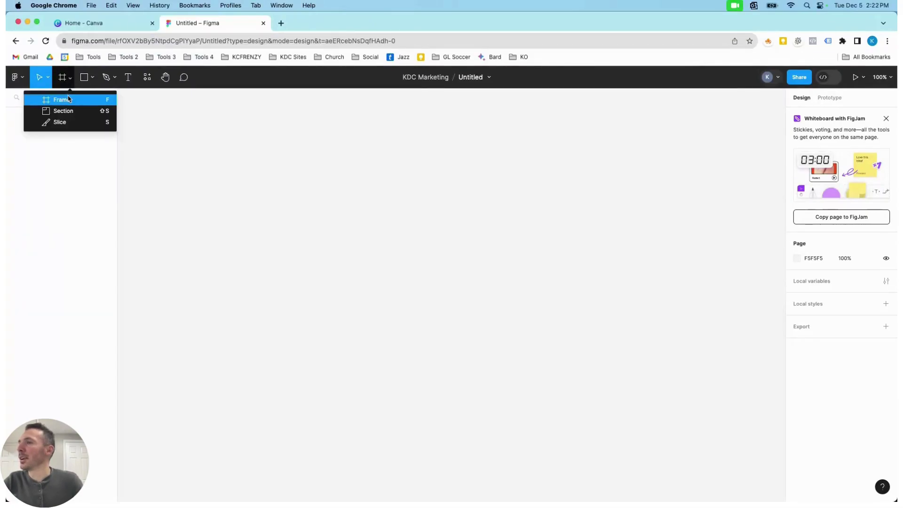
pyautogui.click(69, 99)
pyautogui.click(803, 237)
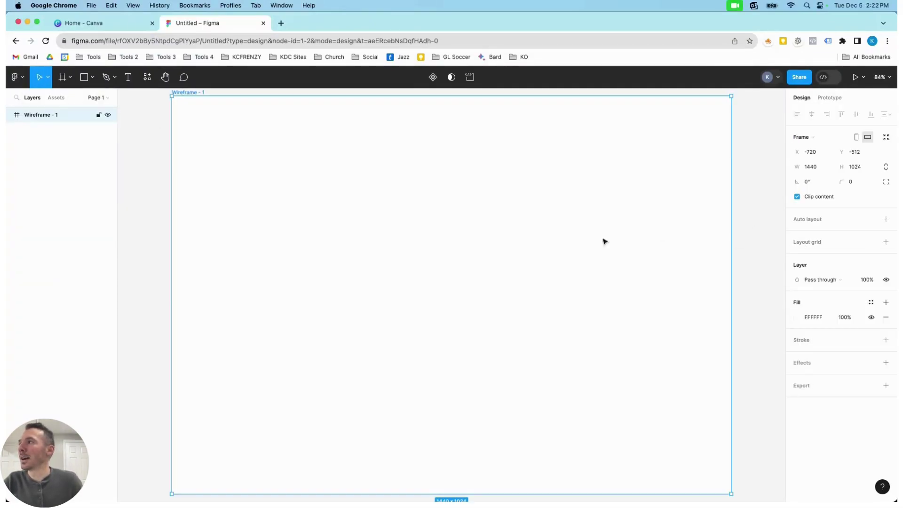
pyautogui.scroll(5, 423, 228)
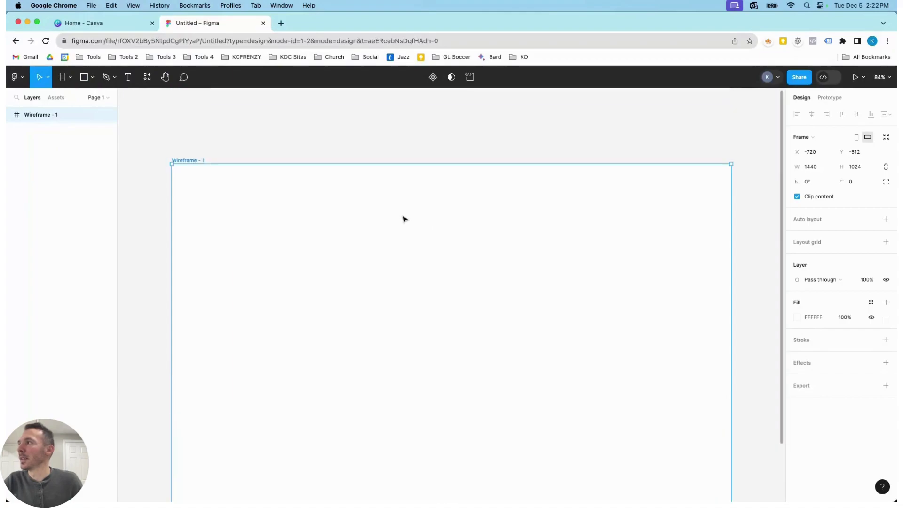
pyautogui.scroll(-6, 395, 217)
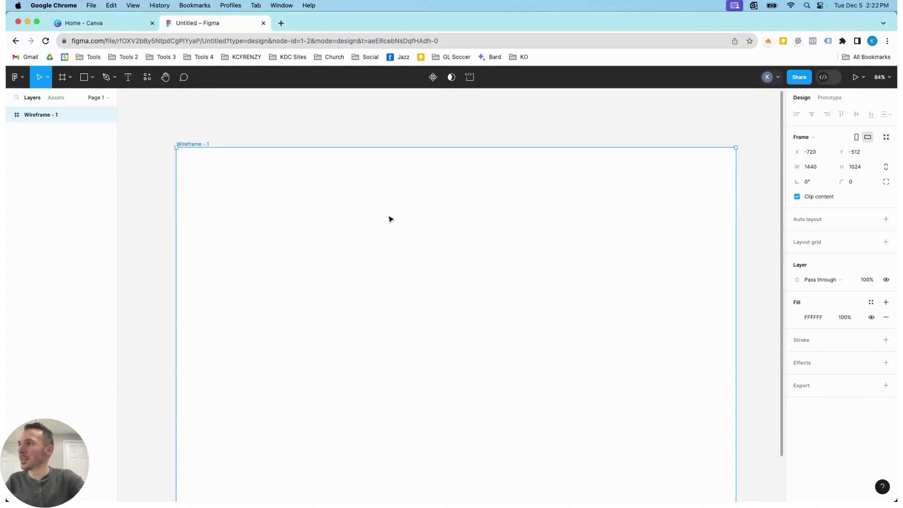
pyautogui.scroll(-3, 389, 219)
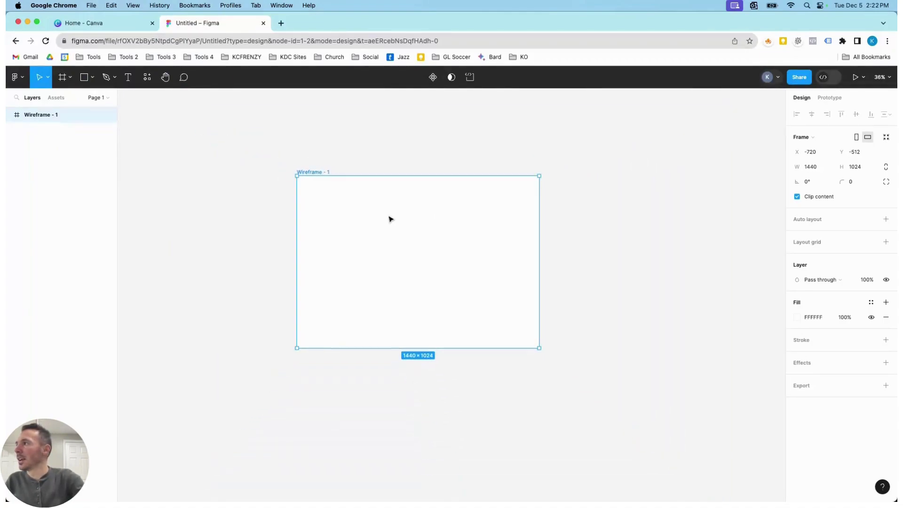
# Draw a 660×965 Section 1 to the left of the wireframe.
pyautogui.click(69, 78)
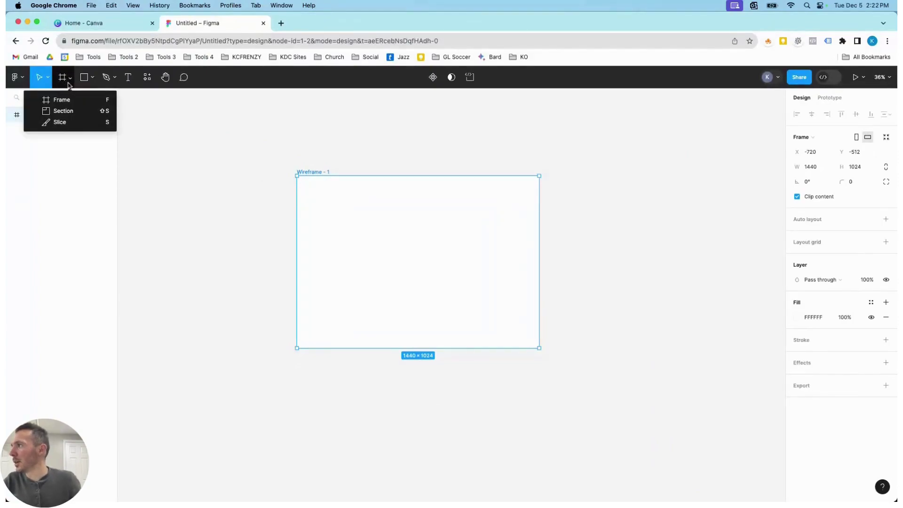
pyautogui.click(74, 111)
pyautogui.moveTo(149, 175); pyautogui.dragTo(257, 338)
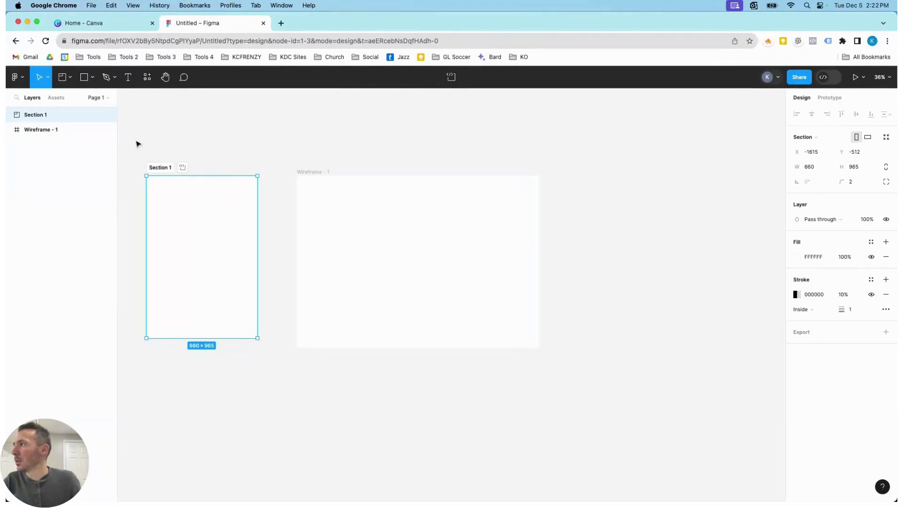
# Add a Contact text box near the top of Wireframe - 1.
pyautogui.click(92, 79)
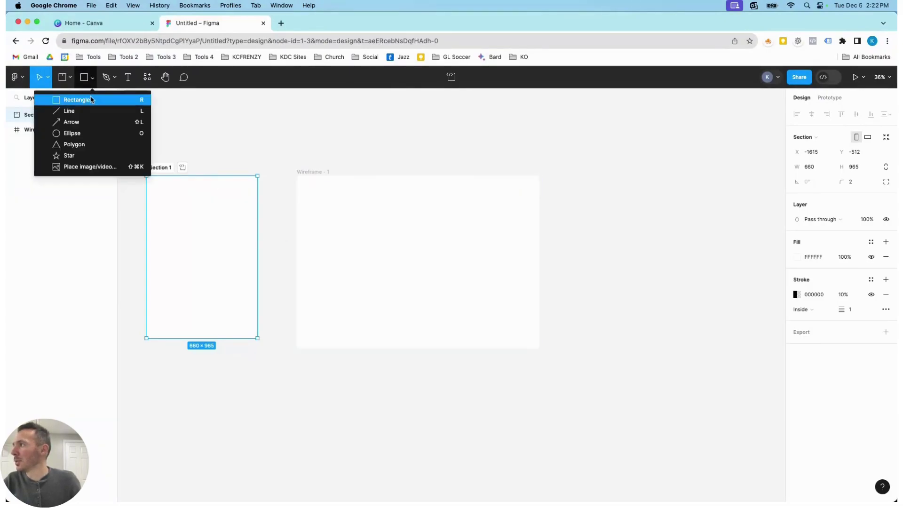
pyautogui.click(127, 78)
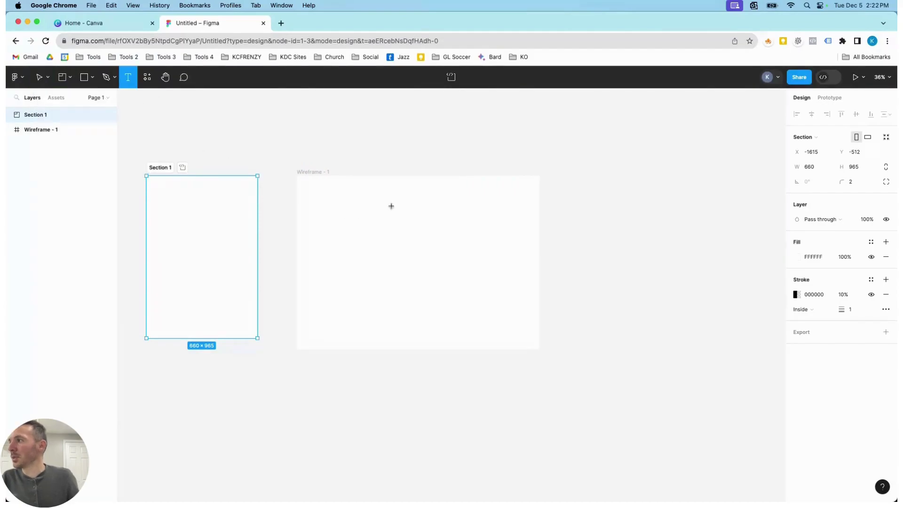
pyautogui.moveTo(402, 207); pyautogui.dragTo(424, 214)
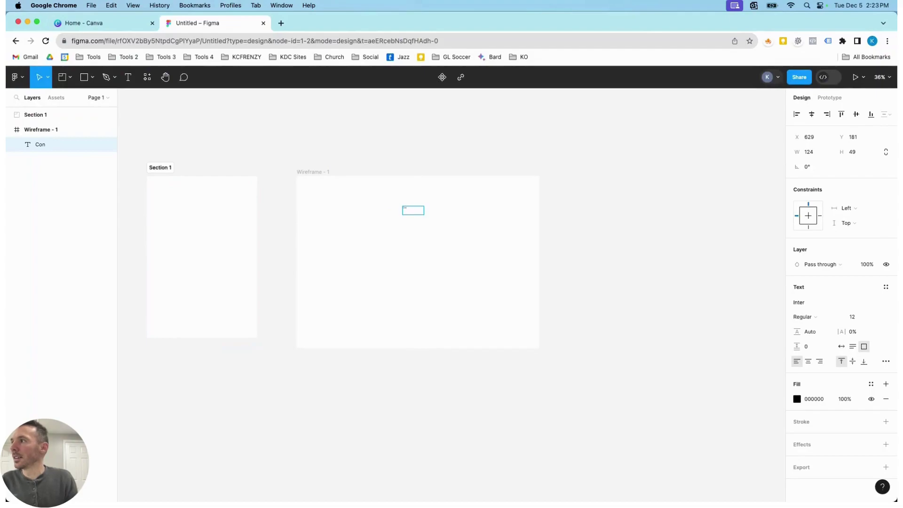
# Set the Contact text to auto width and wrap it in auto-layout Frame 1.
pyautogui.press('Escape')
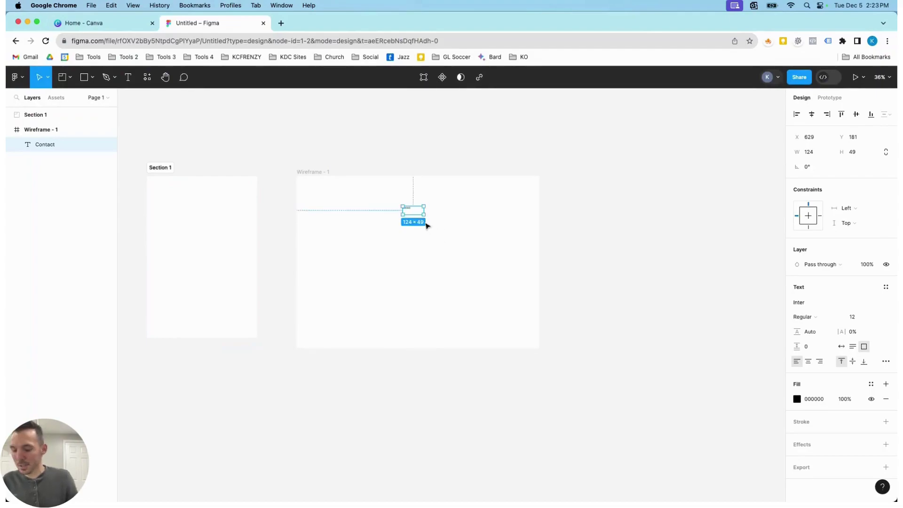
pyautogui.scroll(2, 427, 225)
pyautogui.scroll(10, 426, 226)
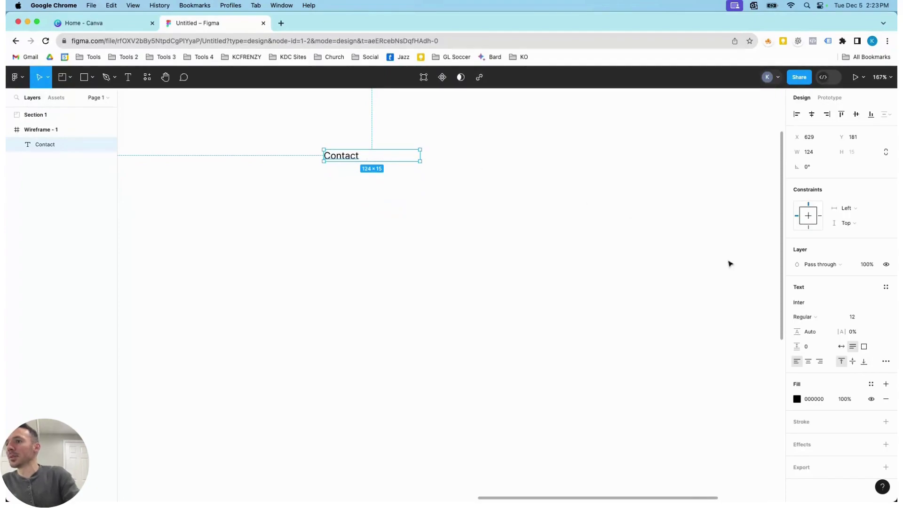
pyautogui.click(843, 347)
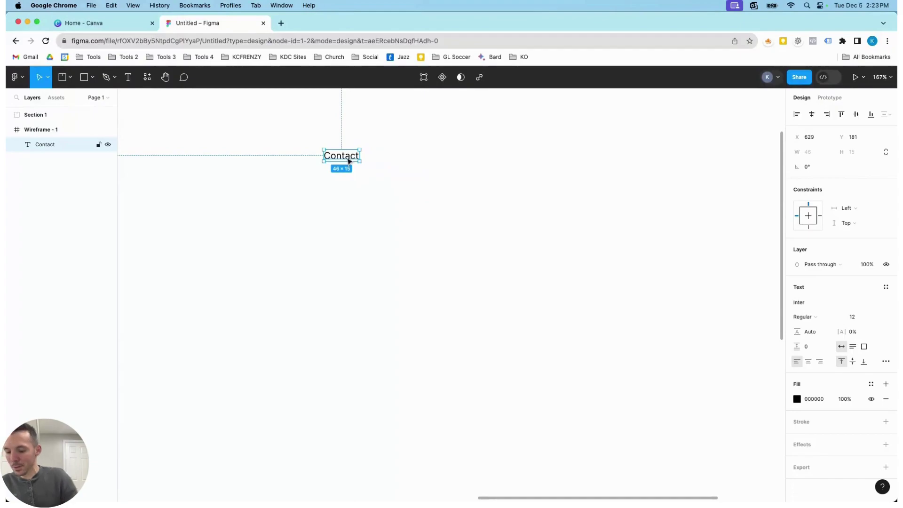
pyautogui.hotkey('shift', 'a')
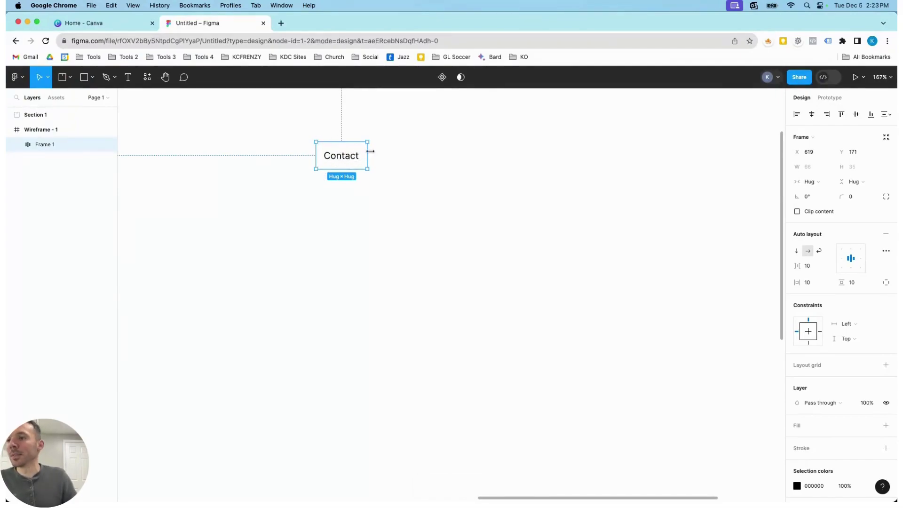
# Give Frame 1 a bright green 5AFF3F fill.
pyautogui.click(885, 425)
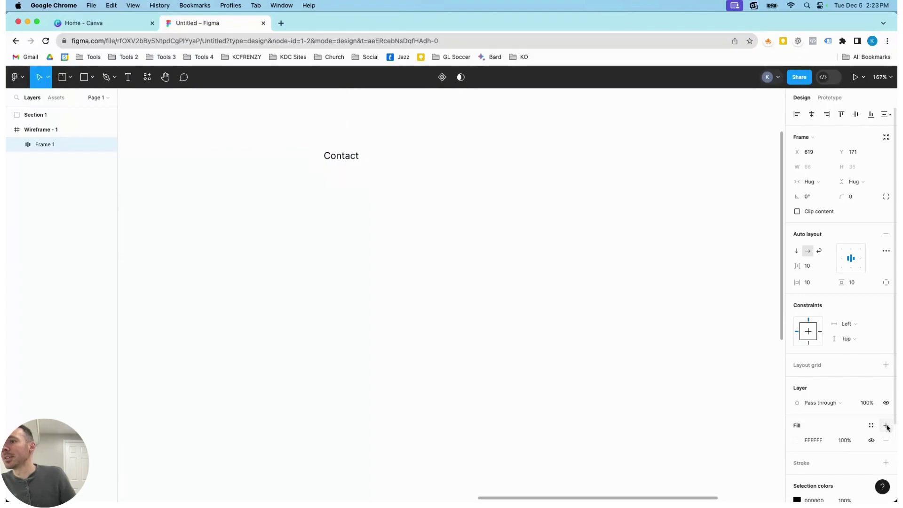
pyautogui.click(798, 440)
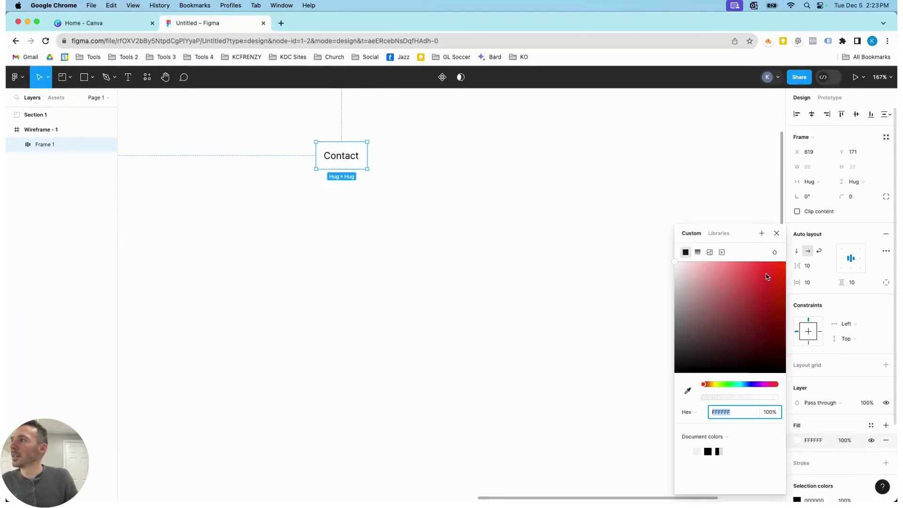
pyautogui.moveTo(768, 277); pyautogui.dragTo(768, 311)
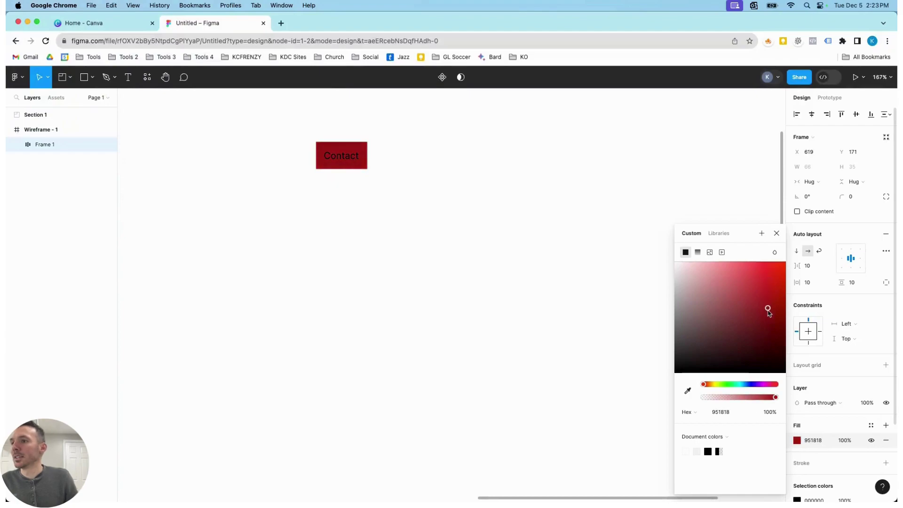
pyautogui.click(752, 384)
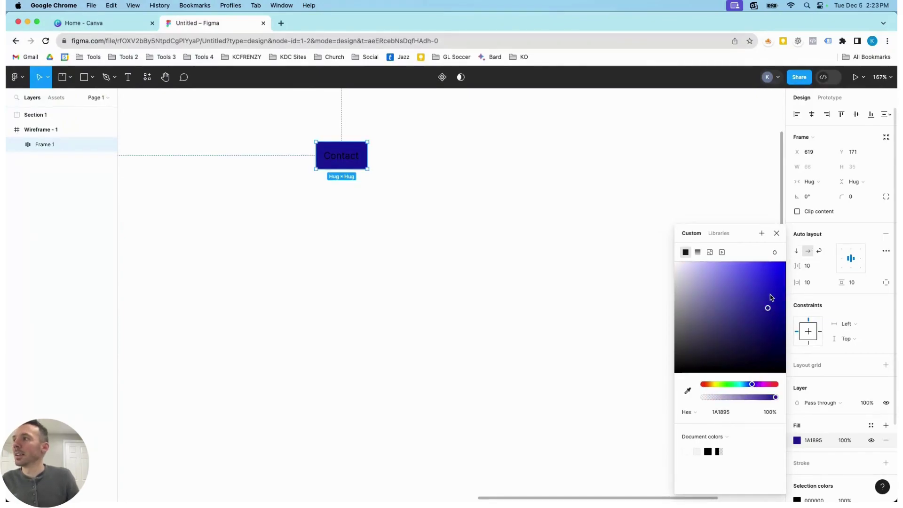
pyautogui.moveTo(718, 384); pyautogui.dragTo(726, 384)
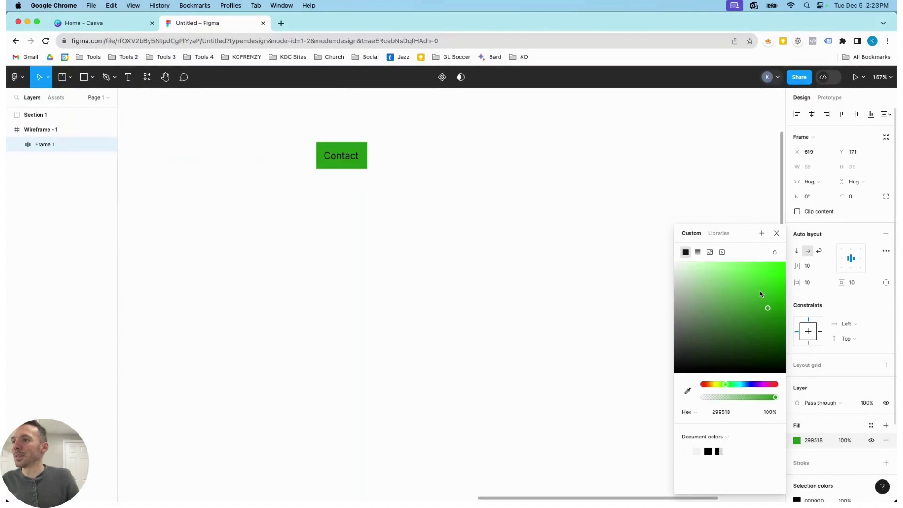
pyautogui.moveTo(767, 307); pyautogui.dragTo(797, 282)
# Move the green Contact button to X 1195, Y 34 and widen its horizontal padding to 28.
pyautogui.click(597, 236)
pyautogui.scroll(5, 384, 207)
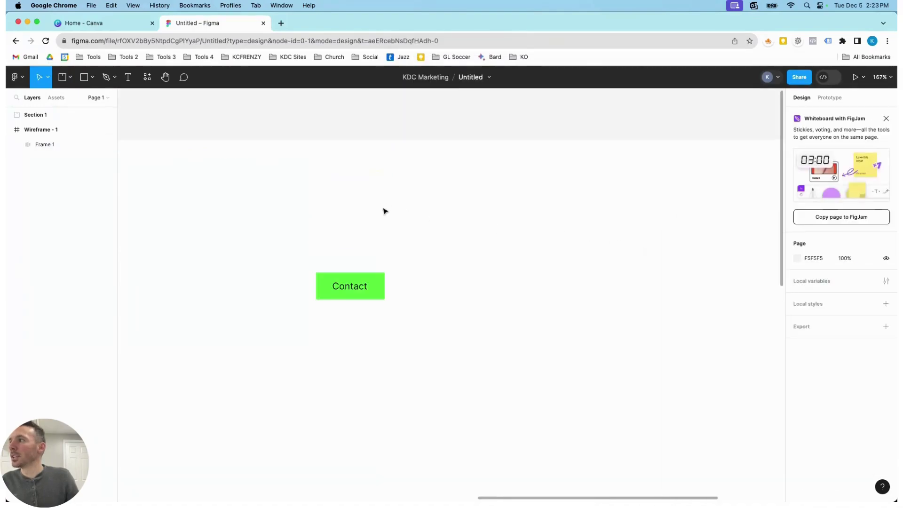
pyautogui.moveTo(372, 266); pyautogui.dragTo(678, 186)
pyautogui.scroll(-5, 587, 193)
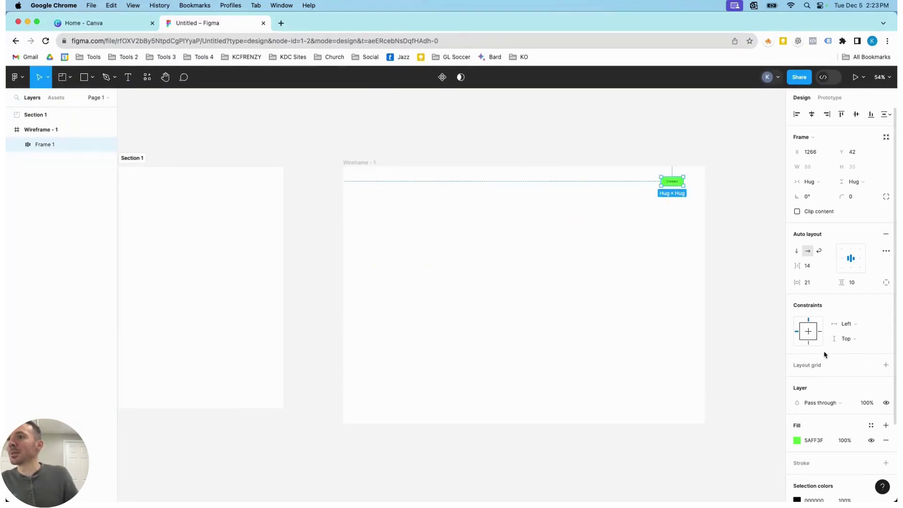
pyautogui.scroll(3, 657, 202)
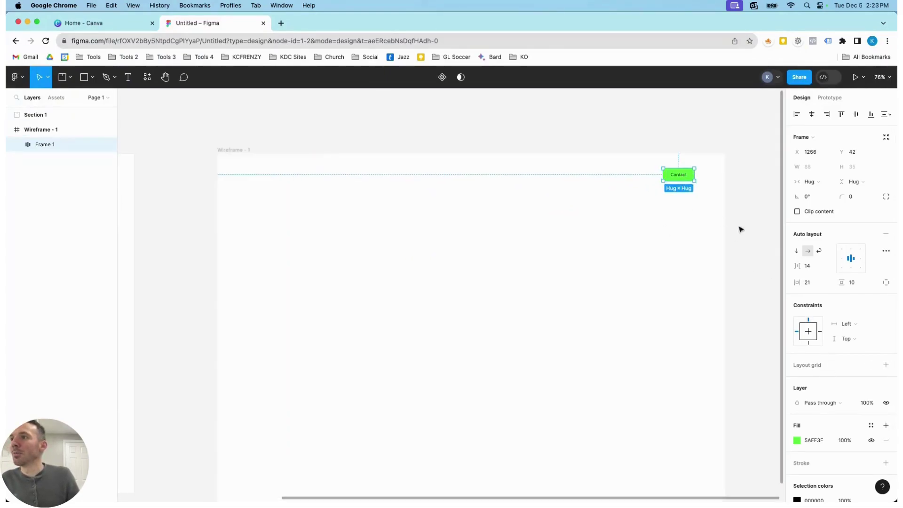
pyautogui.moveTo(797, 283); pyautogui.dragTo(768, 268)
pyautogui.click(689, 223)
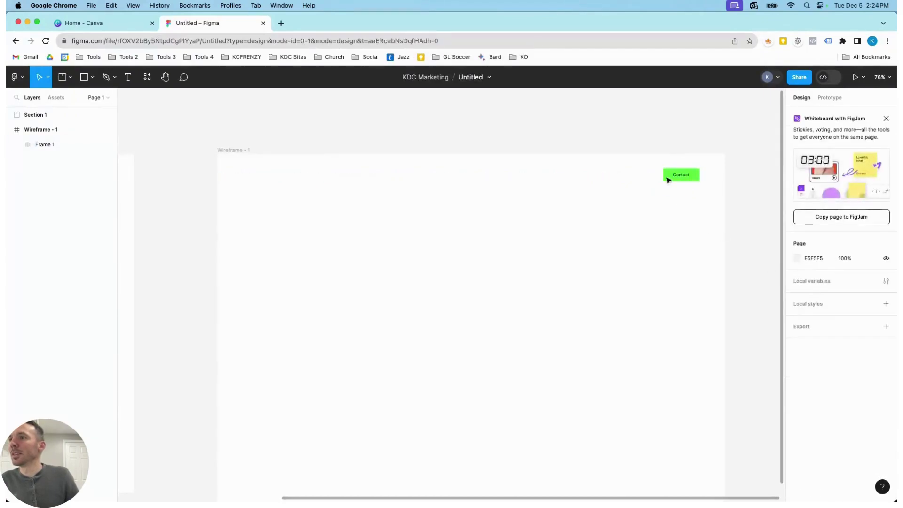
pyautogui.moveTo(668, 180); pyautogui.dragTo(643, 176)
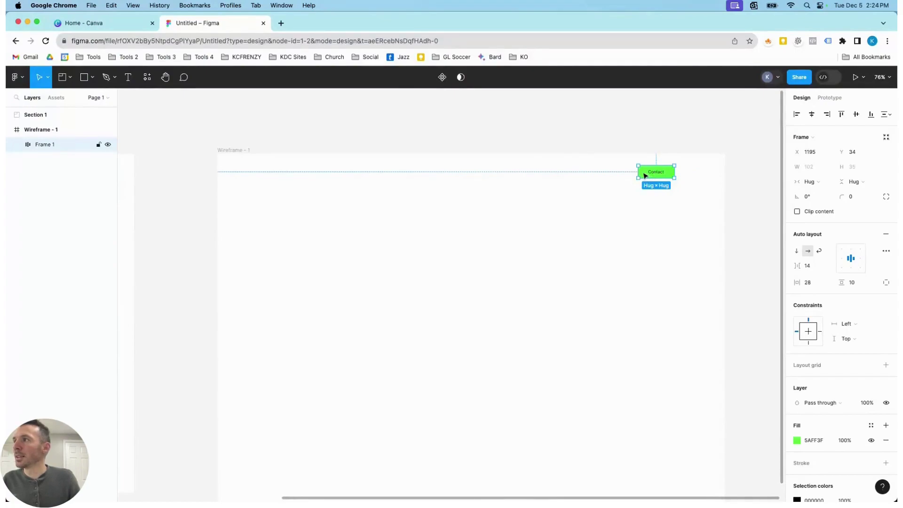
# Turn the green Contact button Frame 1 into a component.
pyautogui.click(443, 77)
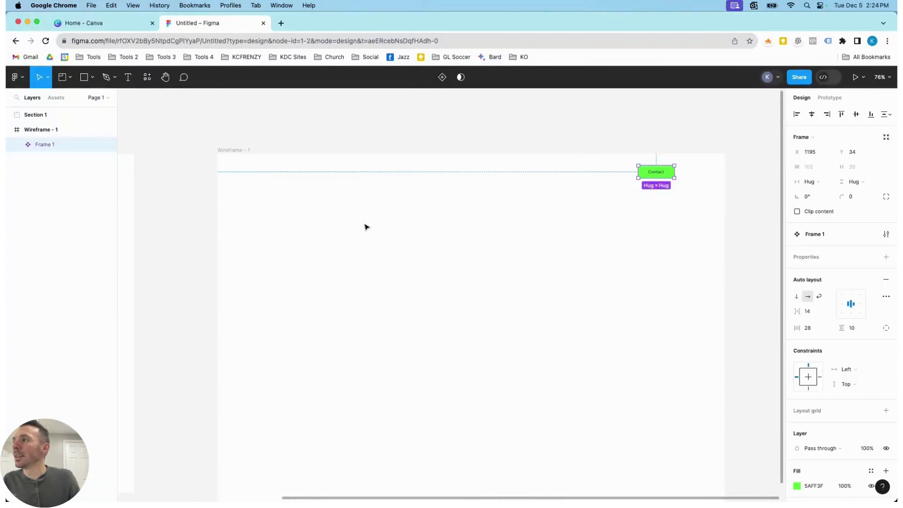
pyautogui.scroll(-5, 366, 226)
pyautogui.scroll(3, 385, 228)
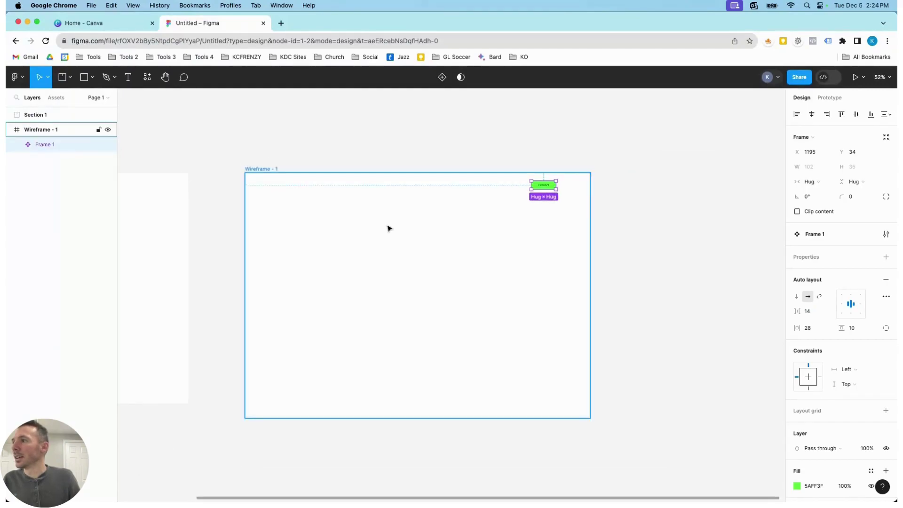
pyautogui.scroll(-1, 388, 229)
# Drag a test Contact instance from the local components into the wireframe, then delete it.
pyautogui.click(54, 97)
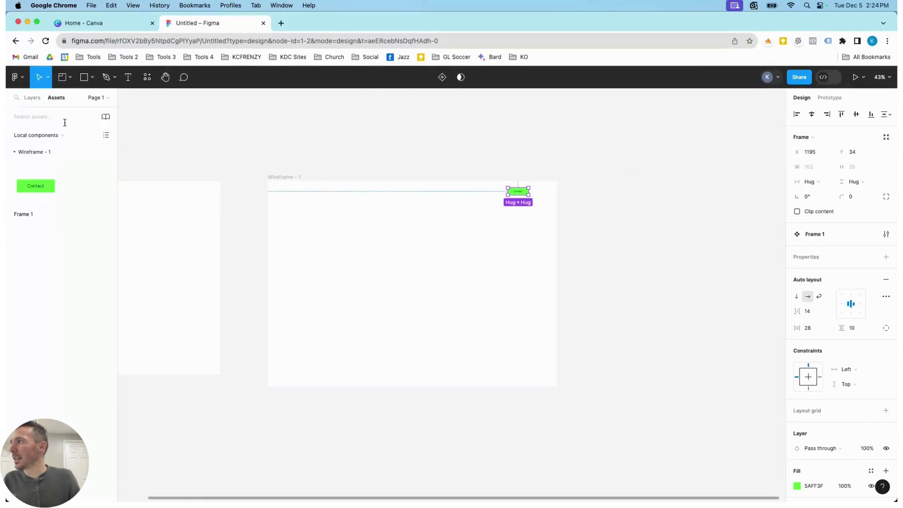
pyautogui.moveTo(40, 190); pyautogui.dragTo(387, 268)
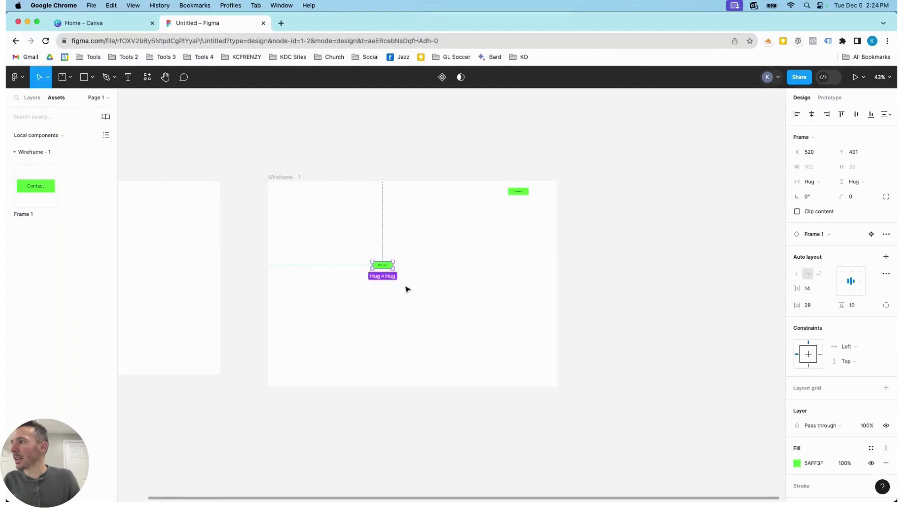
pyautogui.press('Delete')
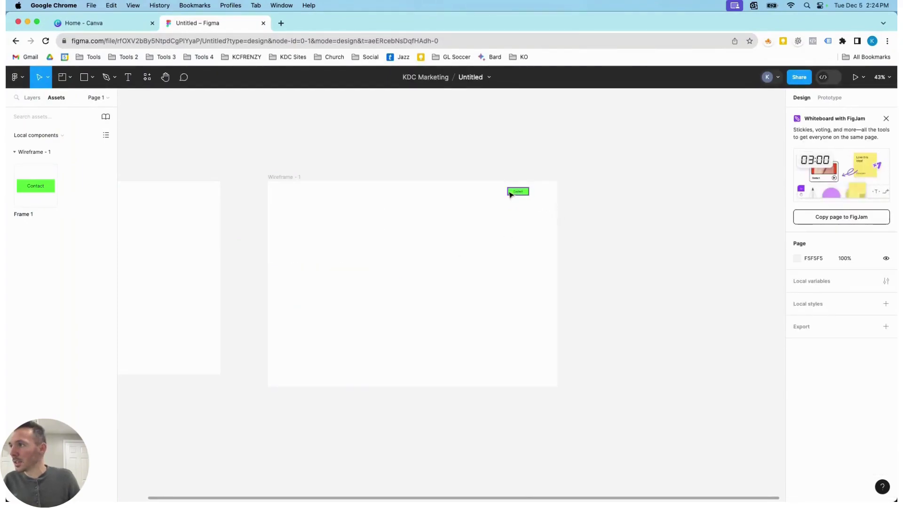
# Move the Contact button component into Section 1.
pyautogui.scroll(3, 499, 231)
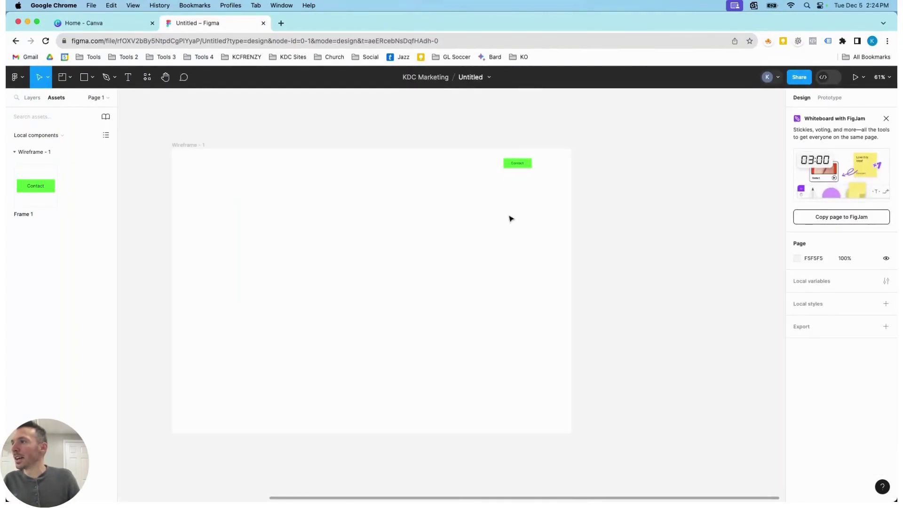
pyautogui.scroll(-5, 510, 218)
pyautogui.moveTo(506, 196); pyautogui.dragTo(347, 172)
pyautogui.scroll(3, 285, 206)
pyautogui.scroll(5, 287, 206)
pyautogui.scroll(-5, 289, 209)
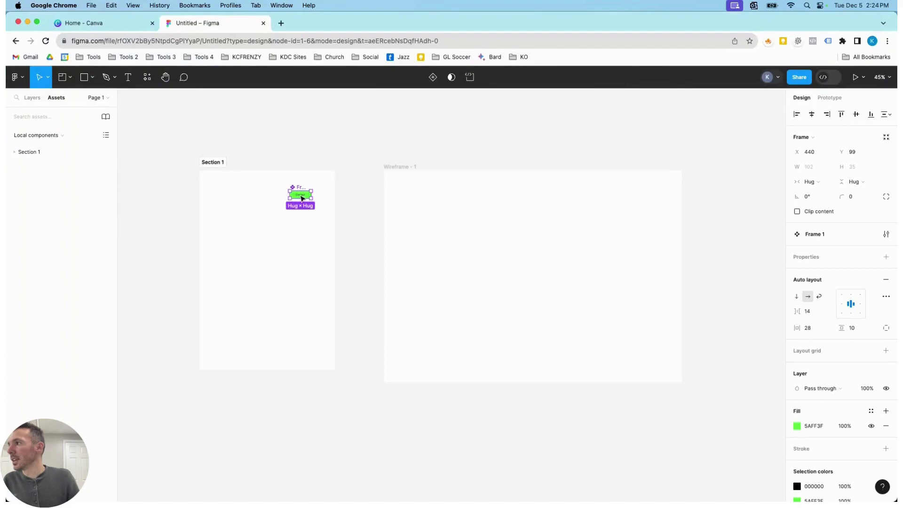
pyautogui.scroll(1, 302, 197)
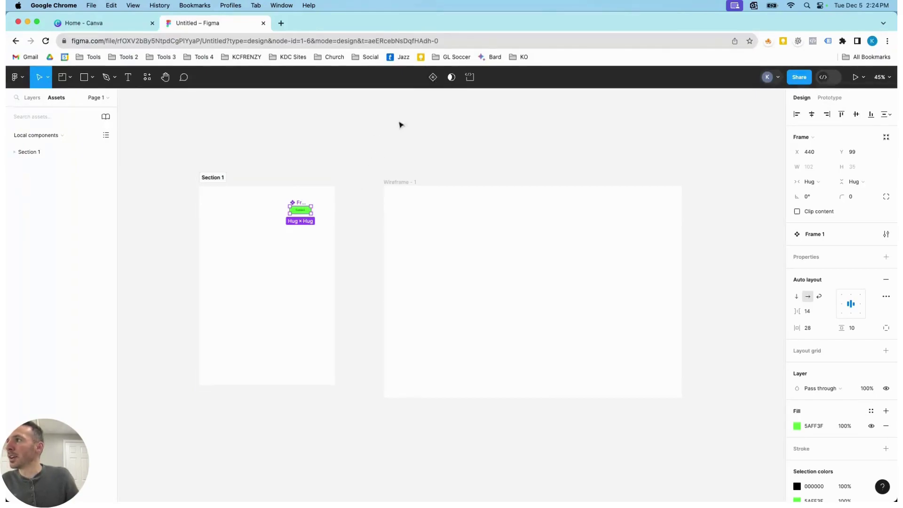
# Add a second variant named Red and give it a bright red FF0633 fill.
pyautogui.click(432, 79)
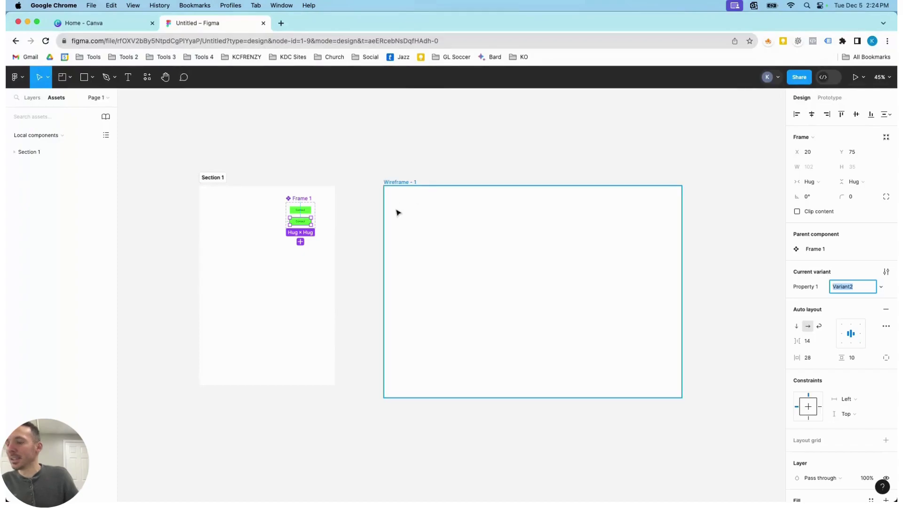
pyautogui.write('Red')
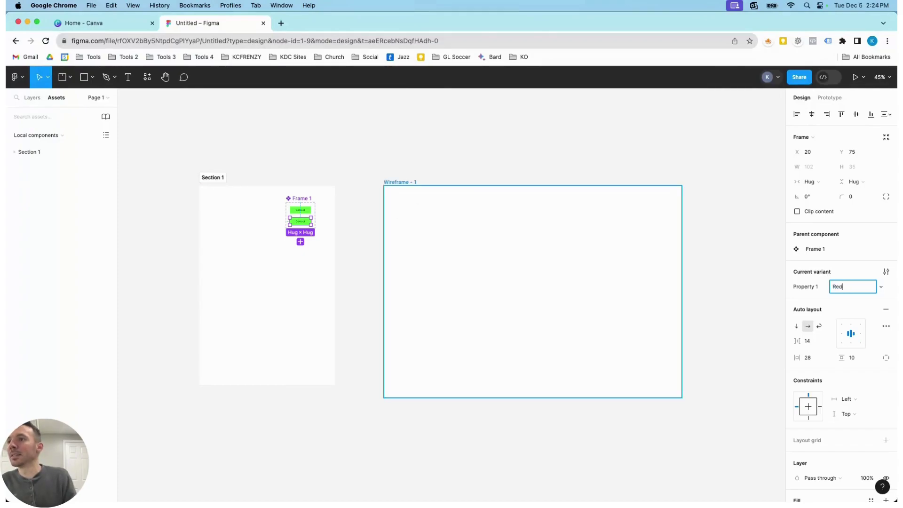
pyautogui.press('Return')
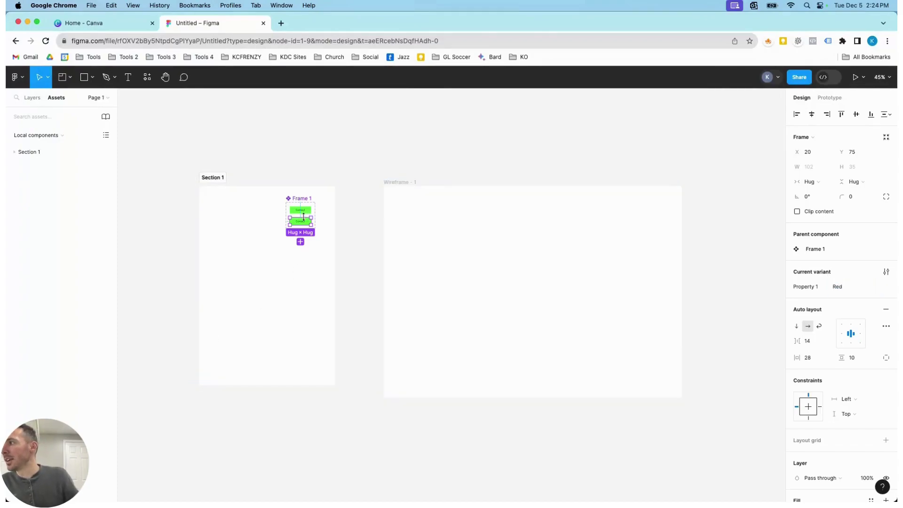
pyautogui.scroll(-5, 823, 407)
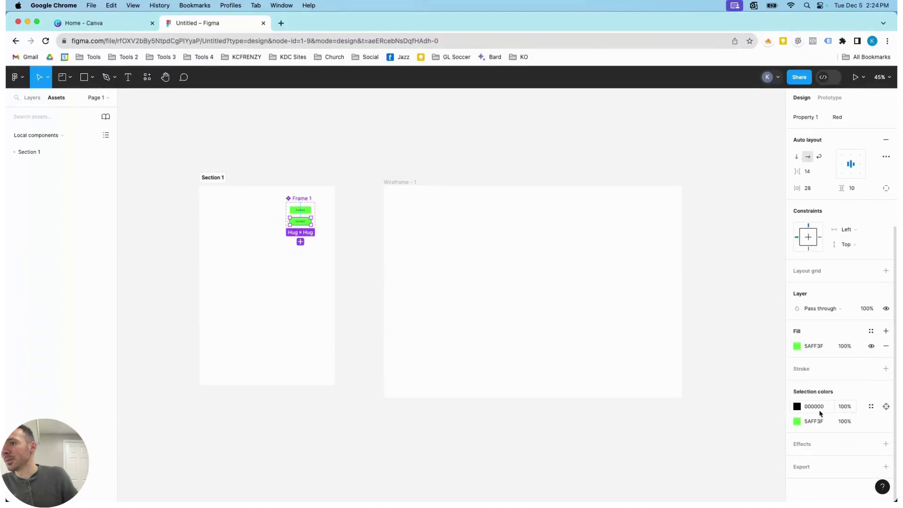
pyautogui.click(797, 346)
pyautogui.click(774, 385)
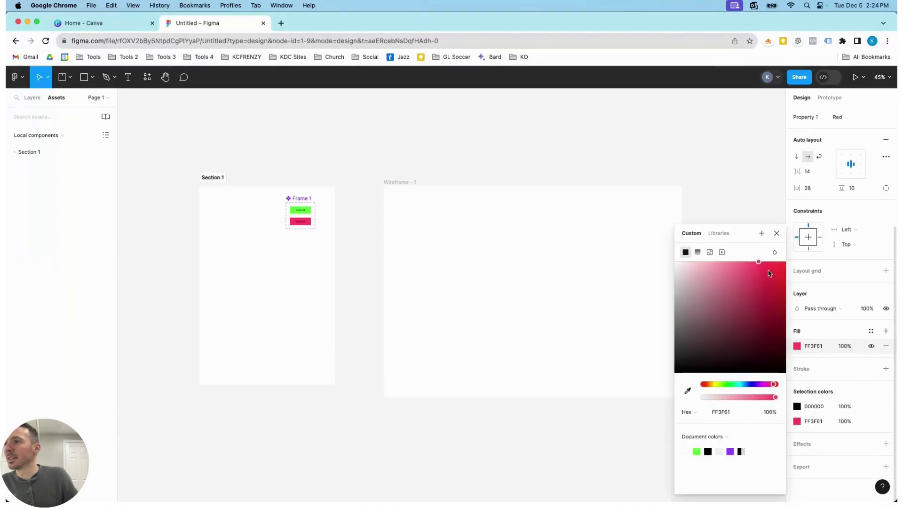
pyautogui.moveTo(759, 262); pyautogui.dragTo(782, 265)
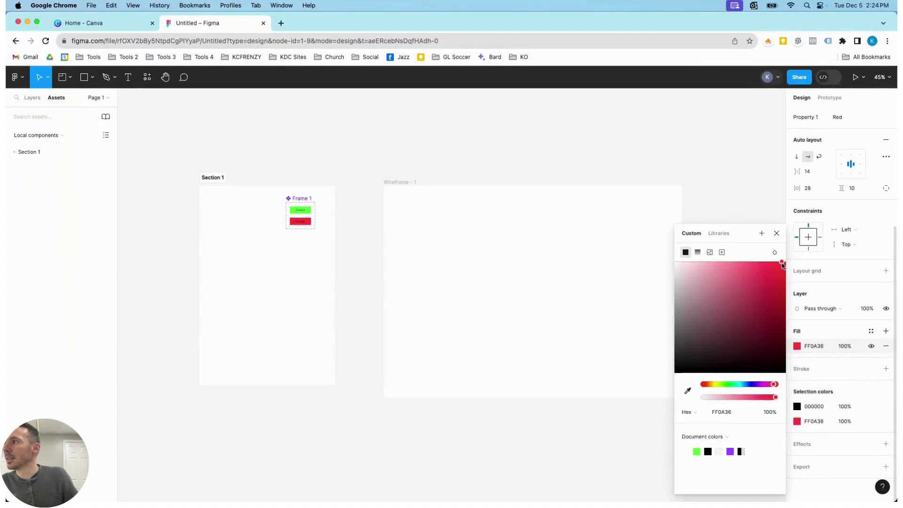
pyautogui.click(587, 241)
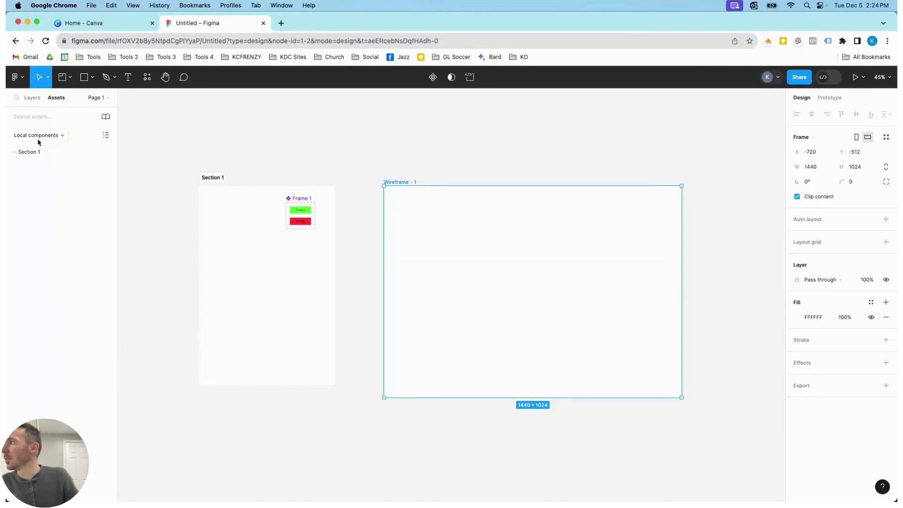
# Place a Contact instance at the wireframe's top right, trying the Red variant before returning to green.
pyautogui.click(18, 152)
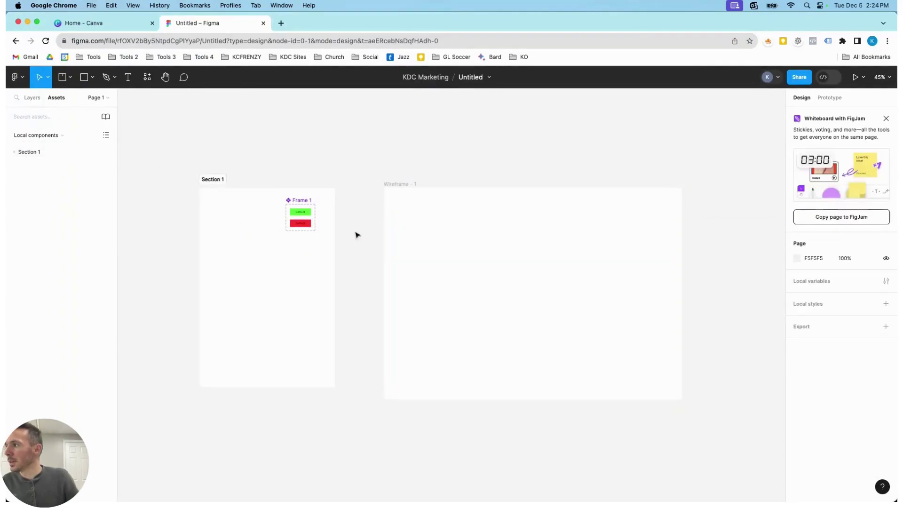
pyautogui.scroll(2, 357, 235)
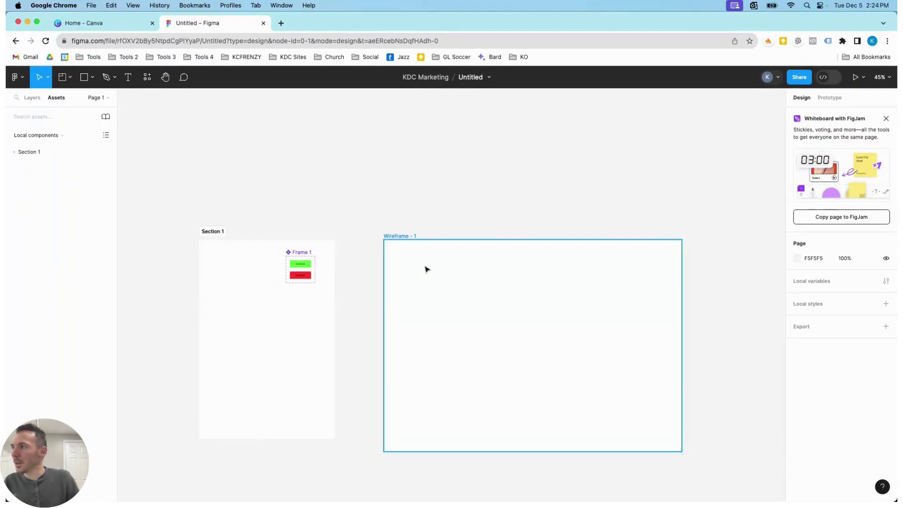
pyautogui.scroll(3, 425, 269)
pyautogui.click(423, 265)
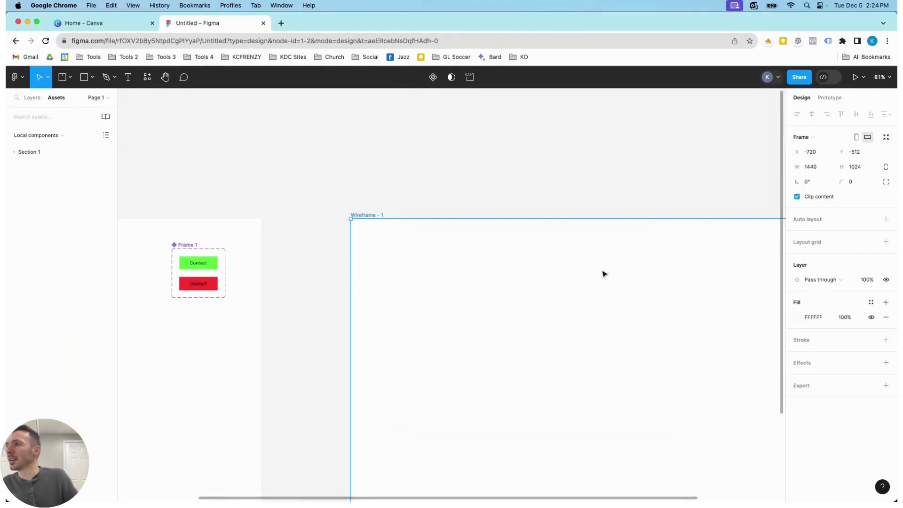
pyautogui.click(202, 265)
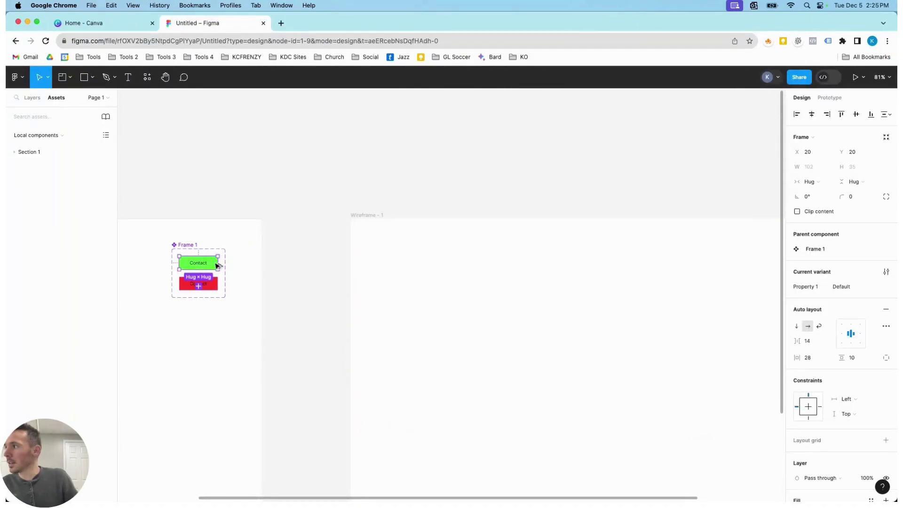
pyautogui.moveTo(217, 266); pyautogui.dragTo(706, 248)
pyautogui.click(852, 249)
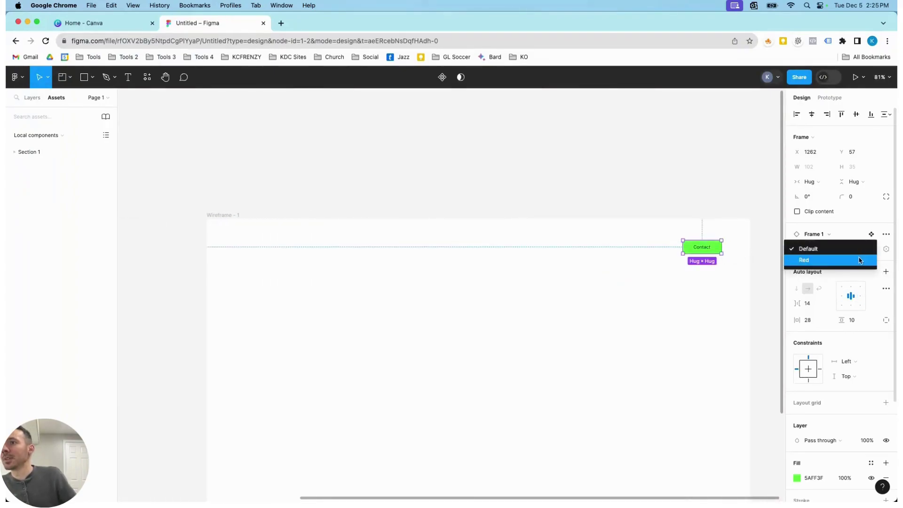
pyautogui.click(859, 260)
pyautogui.click(856, 250)
pyautogui.click(858, 238)
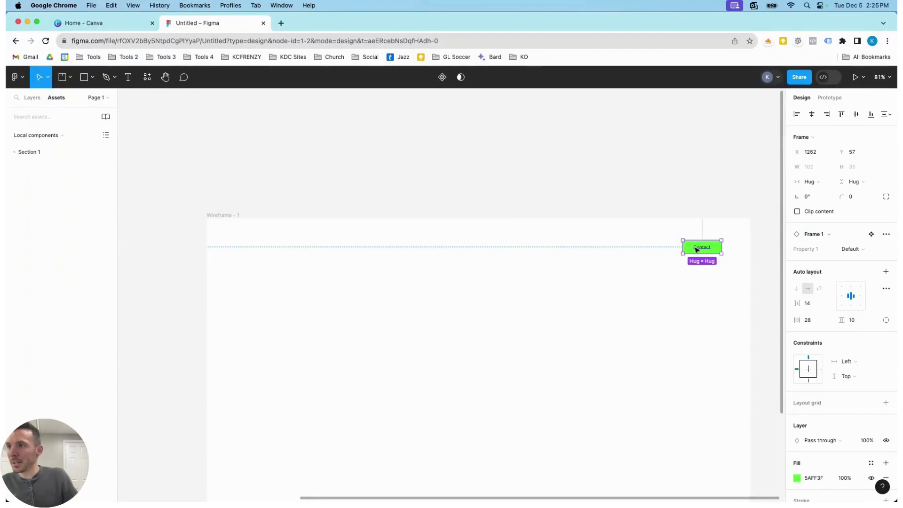
# Copy three Contact buttons down the wireframe's middle and centre-align them horizontally.
pyautogui.moveTo(692, 252); pyautogui.dragTo(461, 386)
pyautogui.scroll(-3, 515, 351)
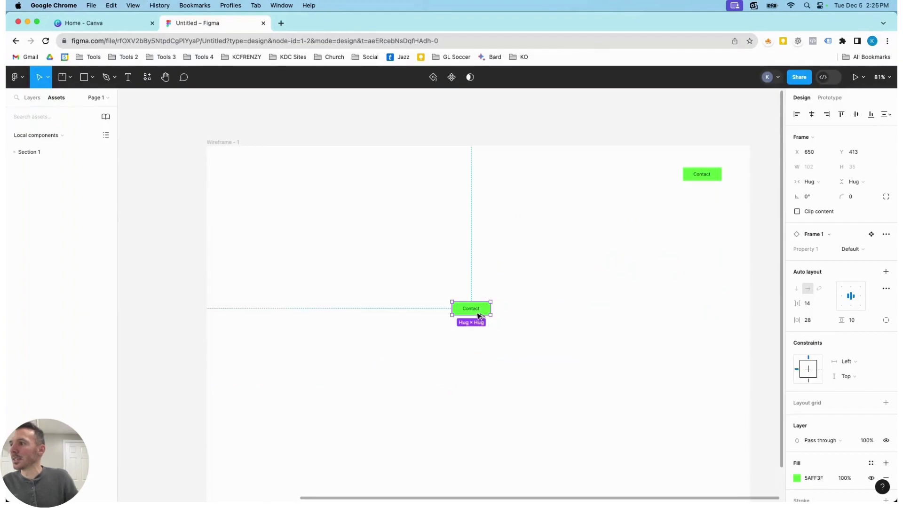
pyautogui.moveTo(479, 315); pyautogui.dragTo(515, 419)
pyautogui.scroll(-5, 472, 371)
pyautogui.moveTo(504, 288); pyautogui.dragTo(478, 347)
pyautogui.scroll(1, 472, 236)
pyautogui.click(476, 203)
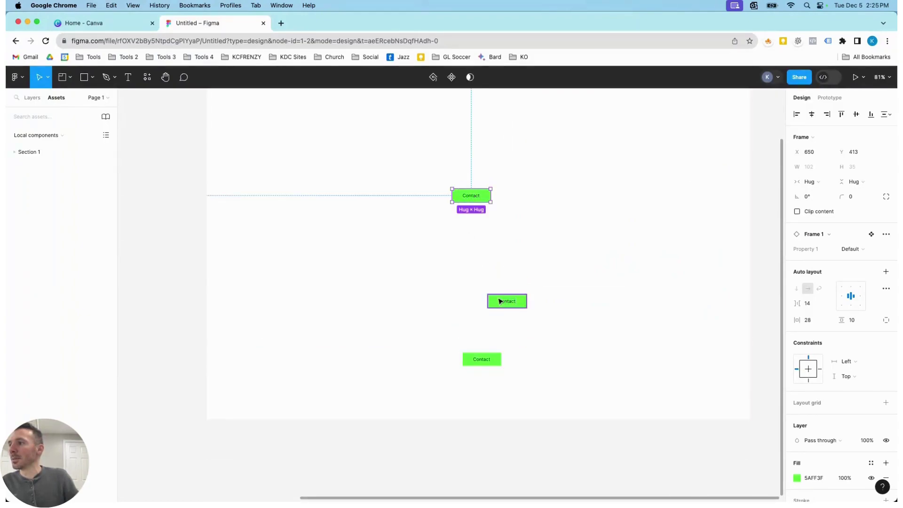
pyautogui.moveTo(500, 301); pyautogui.dragTo(463, 282)
pyautogui.scroll(5, 410, 276)
pyautogui.moveTo(406, 272); pyautogui.dragTo(521, 493)
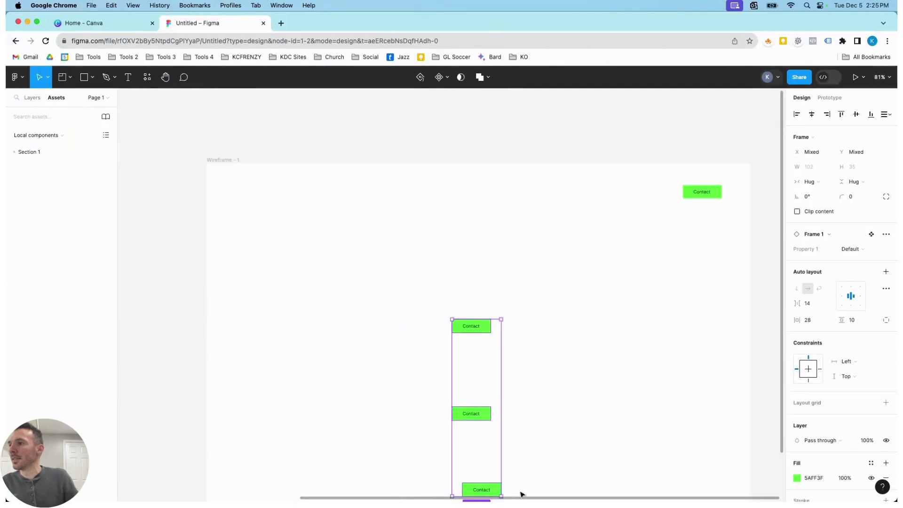
pyautogui.click(811, 114)
pyautogui.click(569, 271)
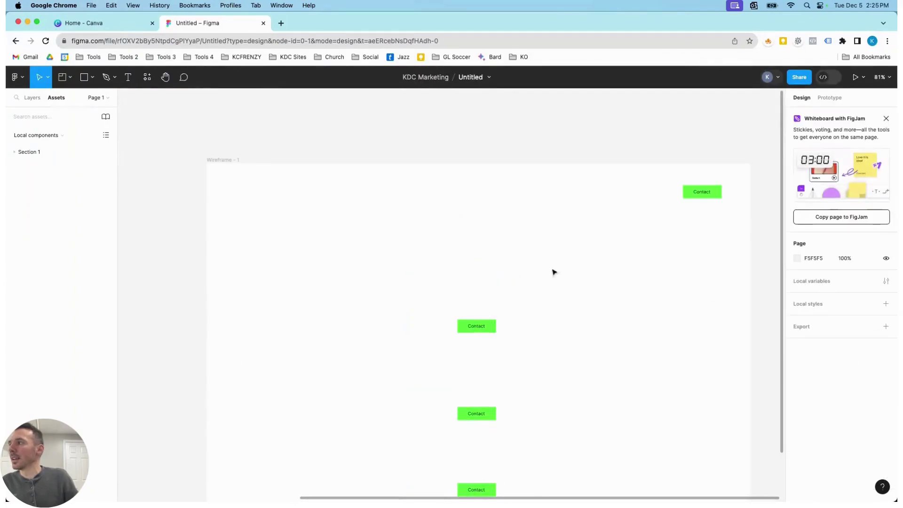
# Draw a grey 1440×479 hero rectangle across the wireframe's top and send it behind the buttons.
pyautogui.click(94, 80)
pyautogui.click(83, 98)
pyautogui.moveTo(207, 198)
pyautogui.mouseDown()
pyautogui.moveTo(433, 268)
pyautogui.moveTo(700, 379)
pyautogui.moveTo(750, 378)
pyautogui.mouseUp()
pyautogui.moveTo(698, 323); pyautogui.dragTo(700, 329)
pyautogui.press('super+bracketleft')
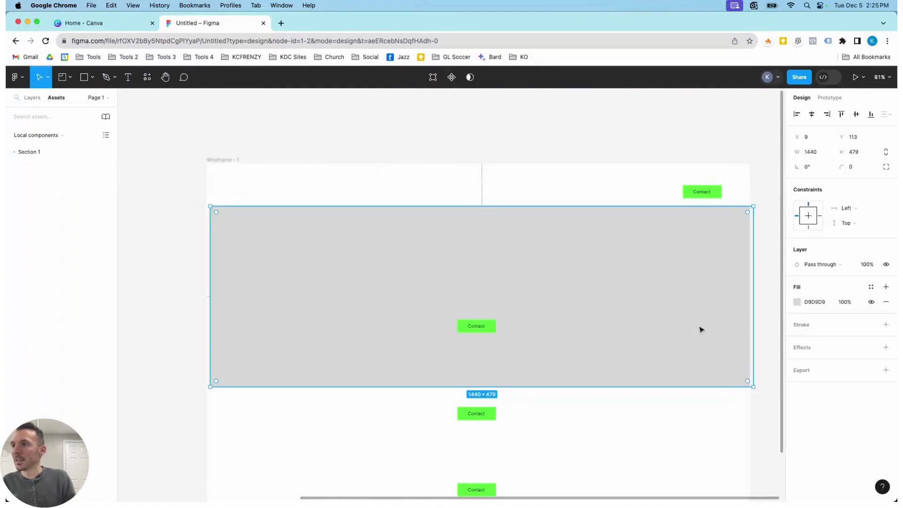
# Move the middle and bottom Contact buttons lower, below the hero section.
pyautogui.moveTo(725, 286); pyautogui.dragTo(717, 284)
pyautogui.scroll(-3, 512, 293)
pyautogui.moveTo(475, 288); pyautogui.dragTo(474, 304)
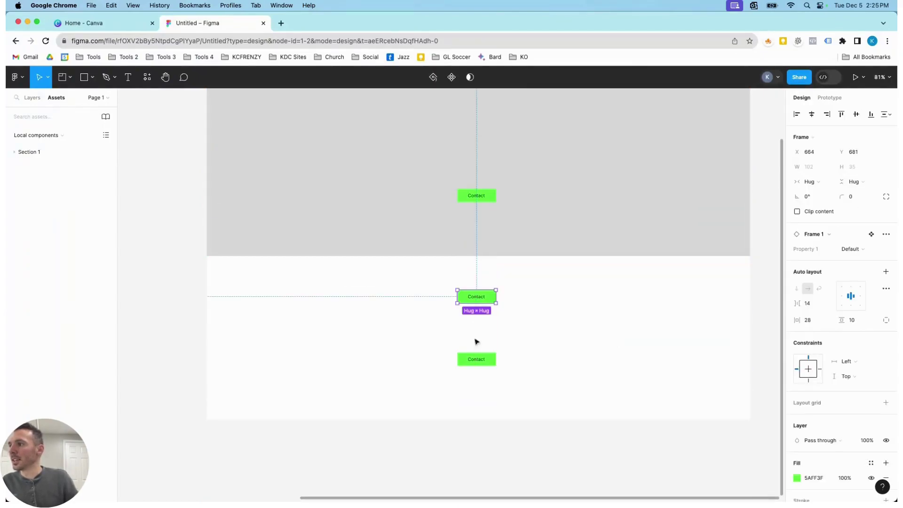
pyautogui.moveTo(476, 357); pyautogui.dragTo(477, 378)
pyautogui.scroll(3, 524, 289)
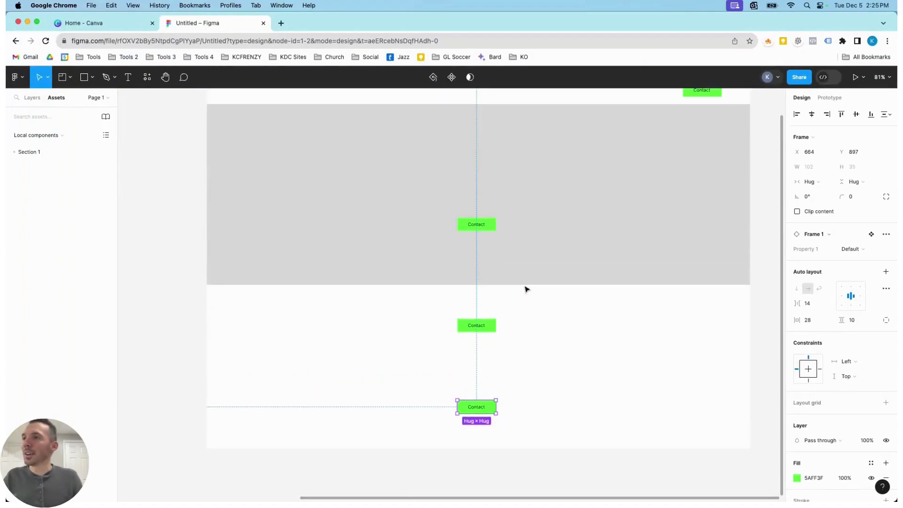
pyautogui.scroll(3, 508, 254)
pyautogui.scroll(-1, 489, 237)
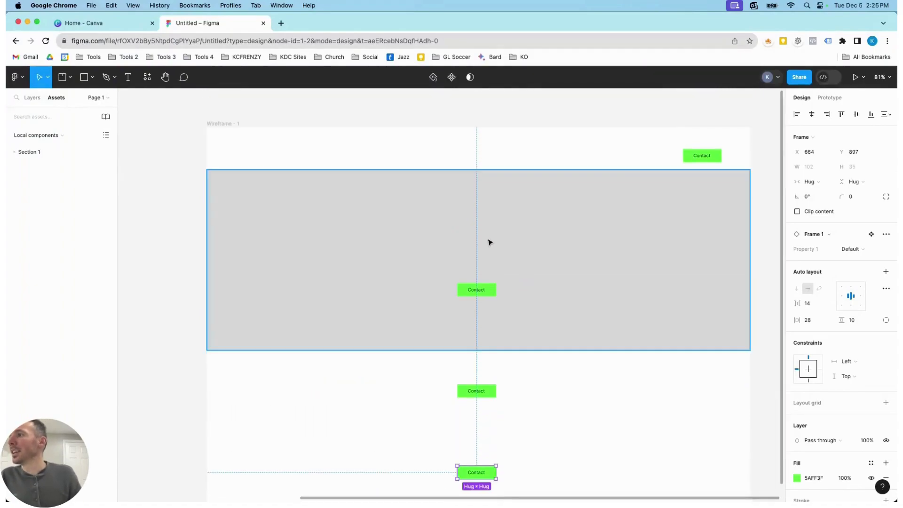
# Add 'Main Heading' text at size 96, centred in the hero section with centre alignment.
pyautogui.click(126, 87)
pyautogui.moveTo(350, 199); pyautogui.dragTo(629, 239)
pyautogui.write('Main')
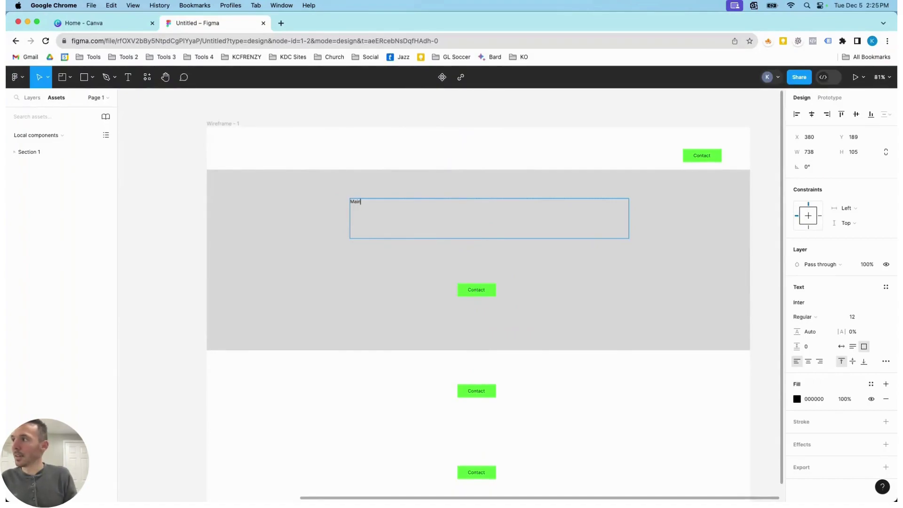
pyautogui.write(' Heading')
pyautogui.press('Escape')
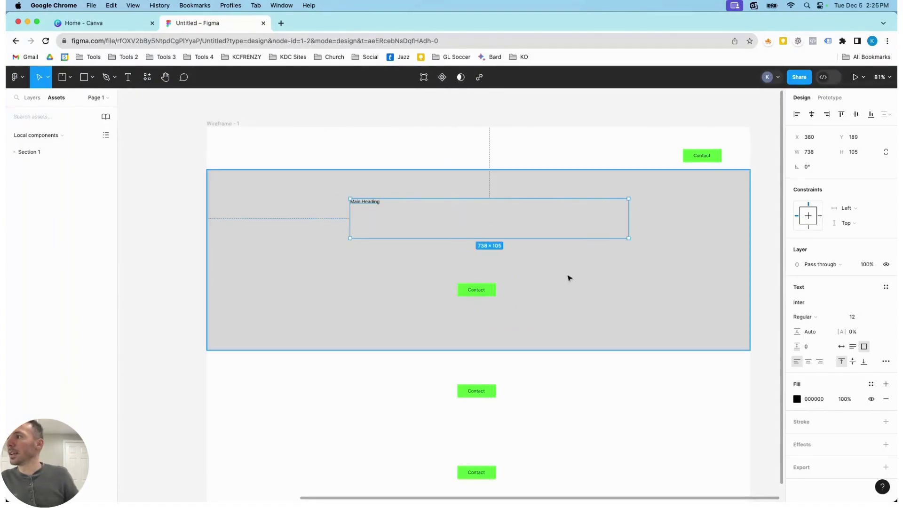
pyautogui.click(875, 318)
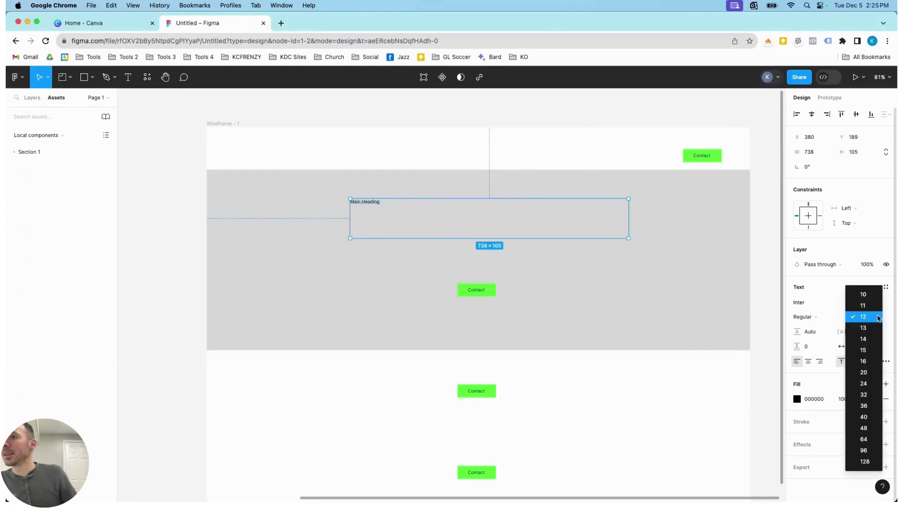
pyautogui.click(864, 450)
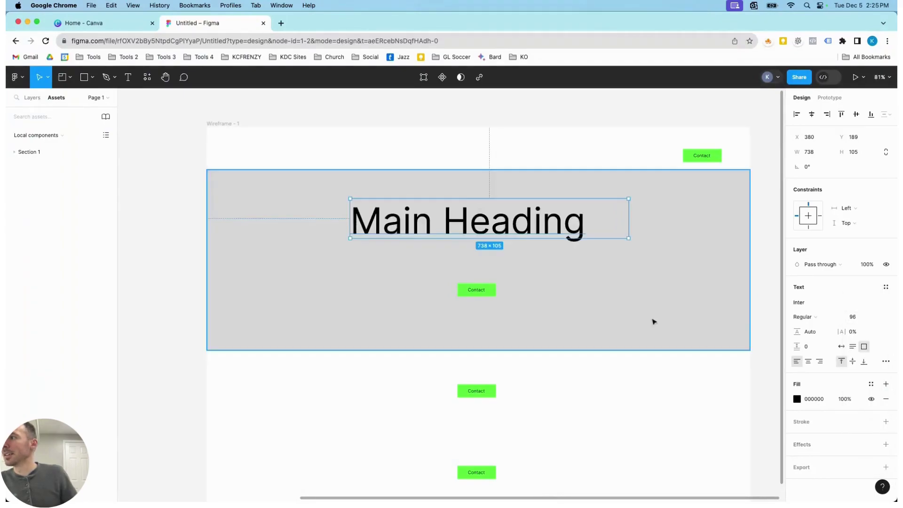
pyautogui.click(812, 114)
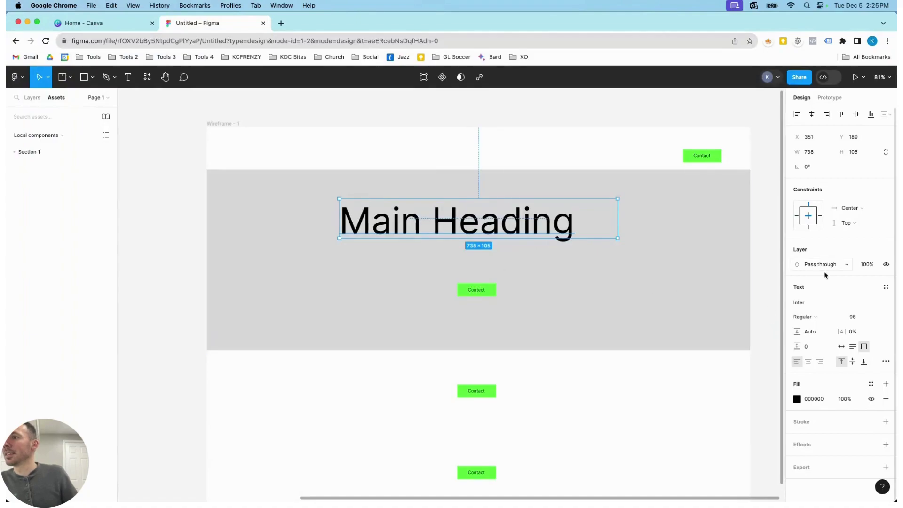
pyautogui.click(809, 363)
# Change the heading's text colour toward white and nudge the grey hero section slightly.
pyautogui.click(798, 399)
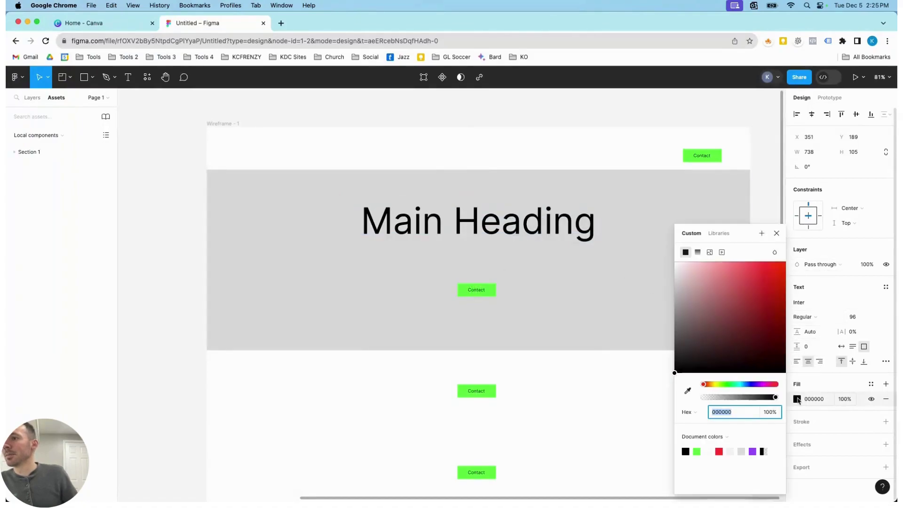
pyautogui.click(672, 260)
pyautogui.click(575, 233)
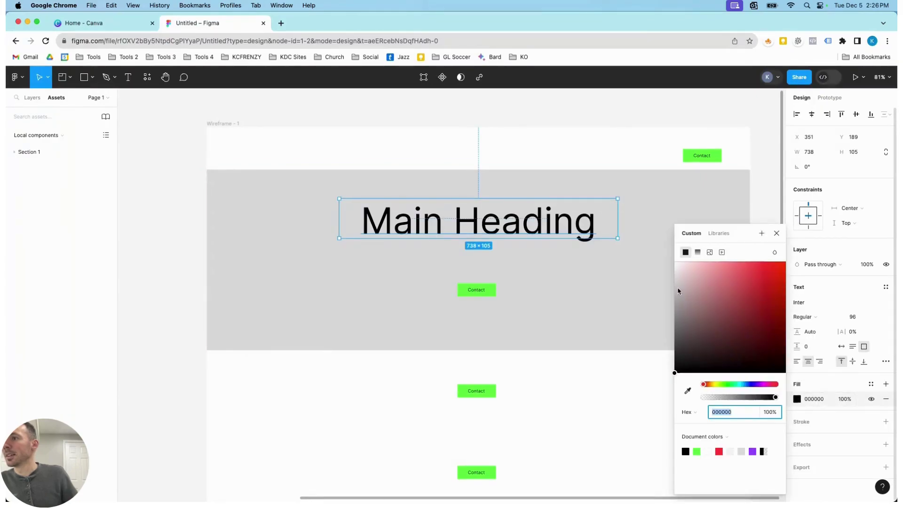
pyautogui.moveTo(678, 291); pyautogui.dragTo(676, 383)
pyautogui.click(588, 347)
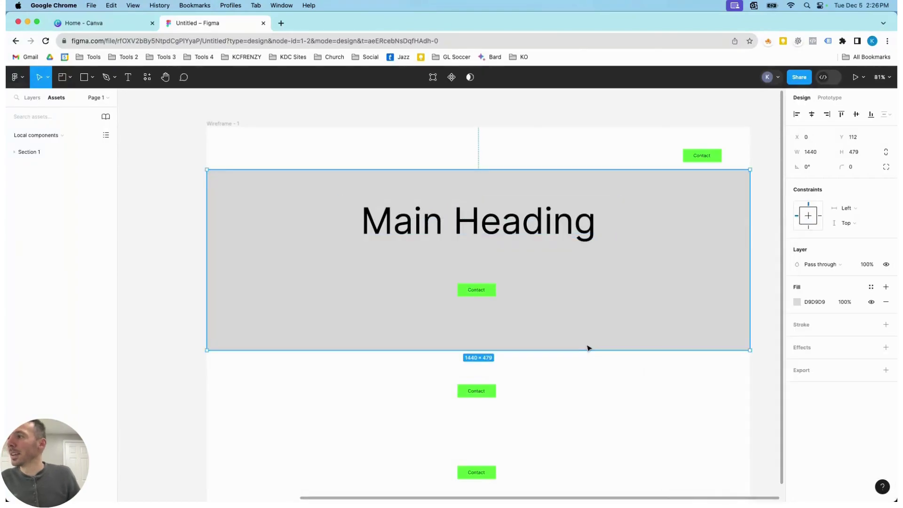
pyautogui.moveTo(464, 236); pyautogui.dragTo(464, 225)
# Change the green Contact variant's fill in Frame 1 to blue, updating every Contact instance.
pyautogui.click(465, 228)
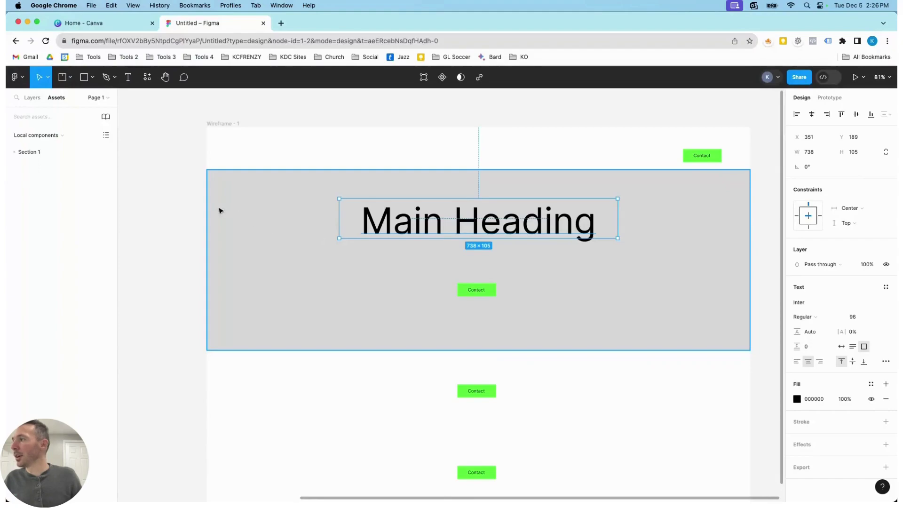
pyautogui.hscroll(-9, 220, 199)
pyautogui.click(258, 177)
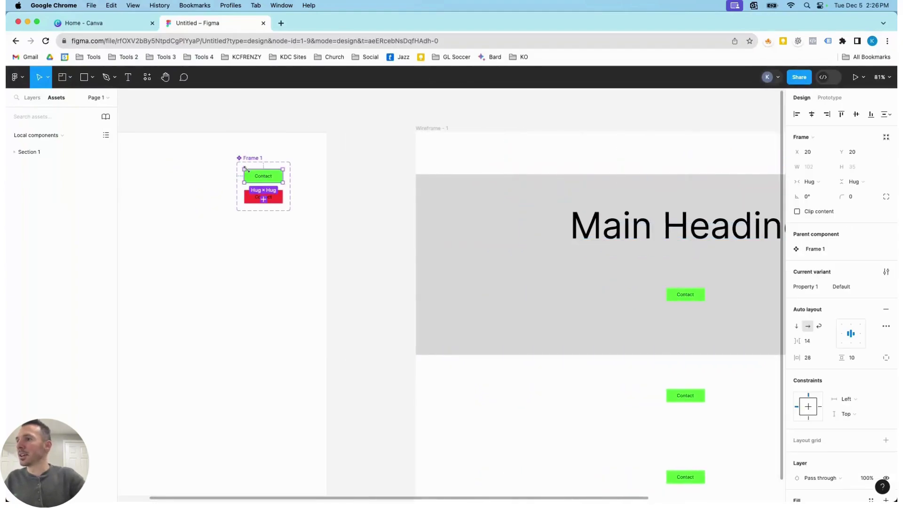
pyautogui.scroll(-5, 809, 330)
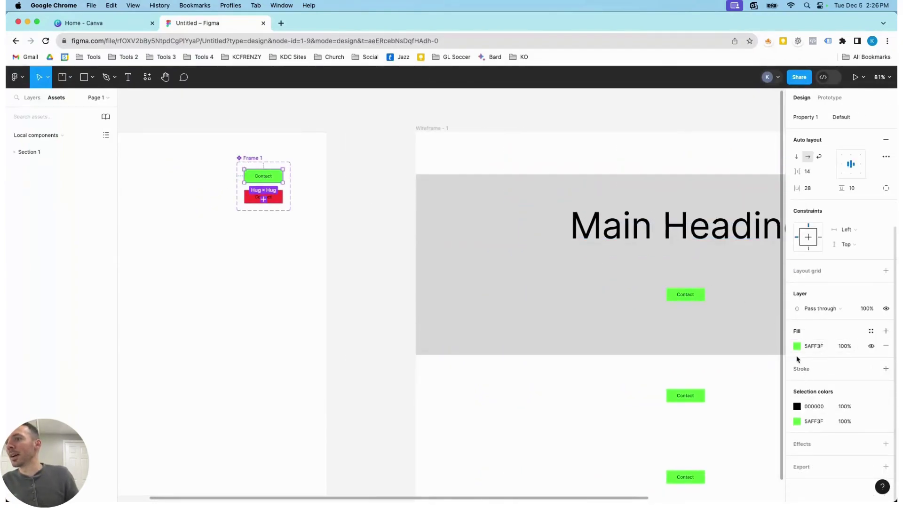
pyautogui.click(797, 347)
pyautogui.click(747, 384)
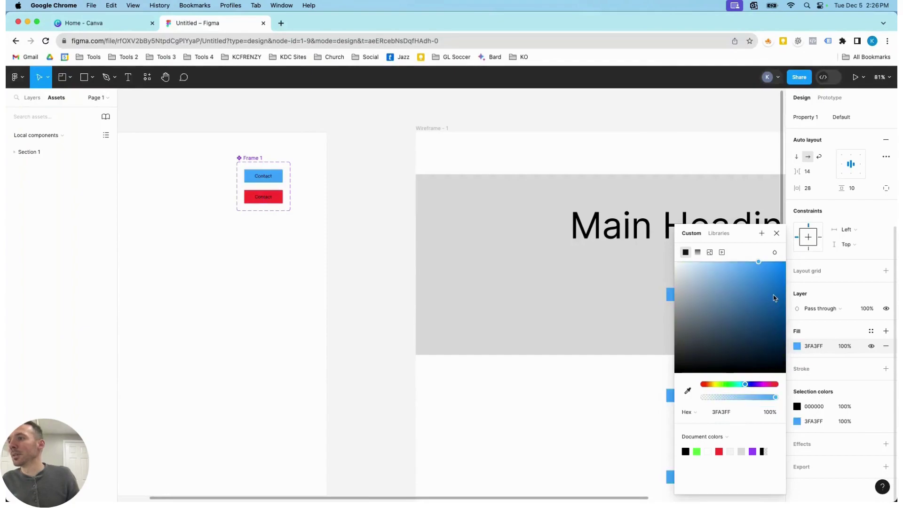
pyautogui.click(624, 357)
pyautogui.scroll(-5, 635, 338)
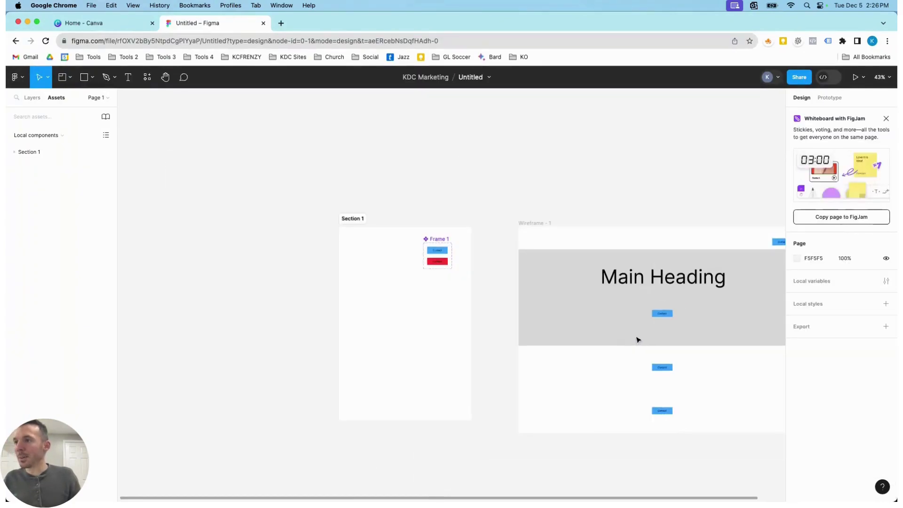
pyautogui.scroll(3, 694, 334)
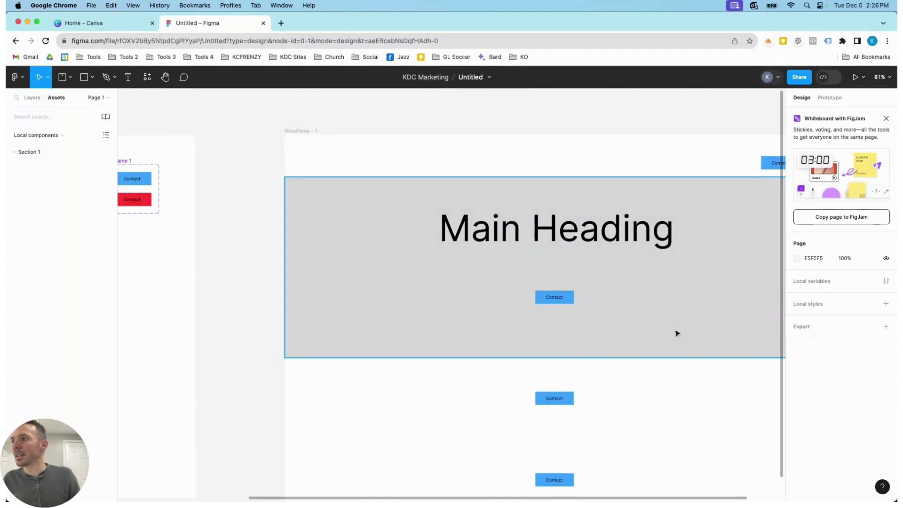
pyautogui.scroll(-5, 676, 333)
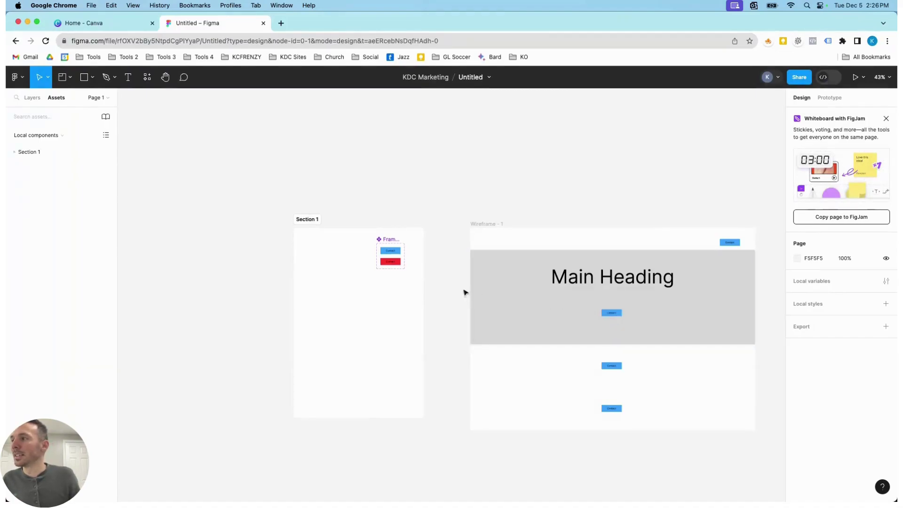
# Add a third variant named Green to the Frame 1 component set.
pyautogui.click(392, 245)
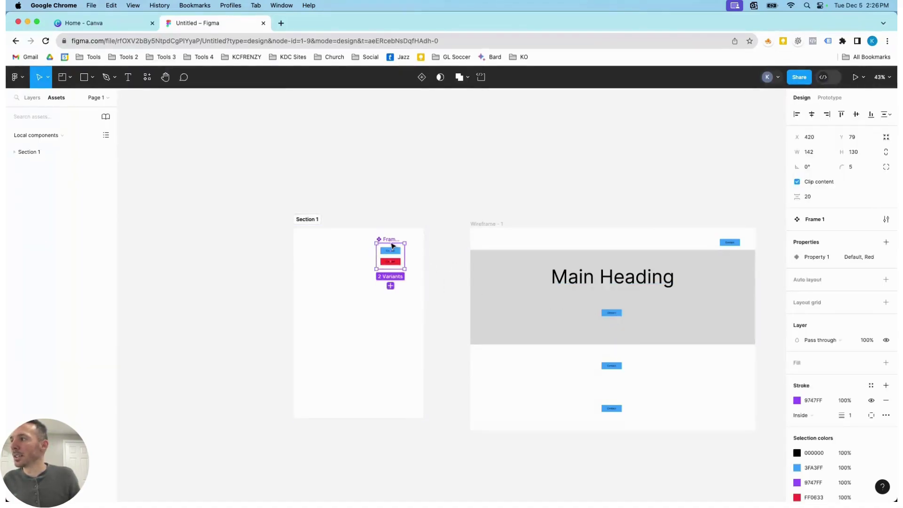
pyautogui.click(390, 286)
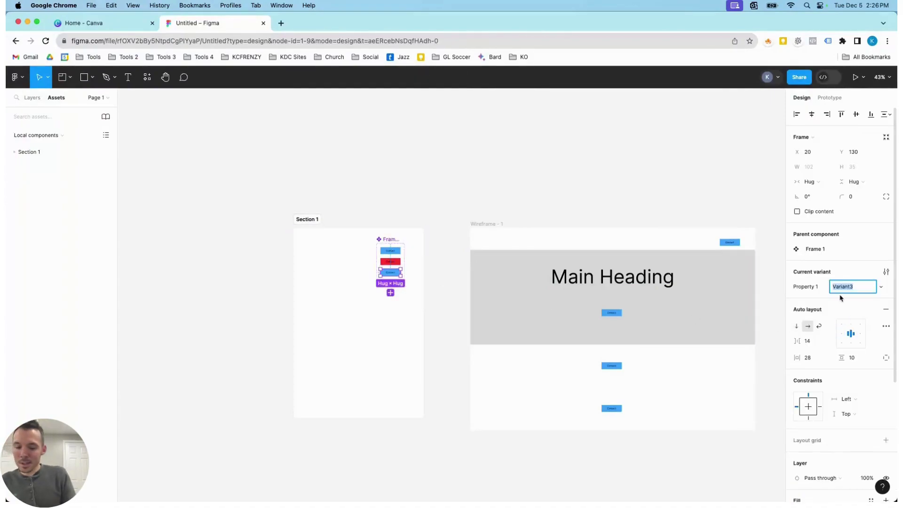
pyautogui.write('Green')
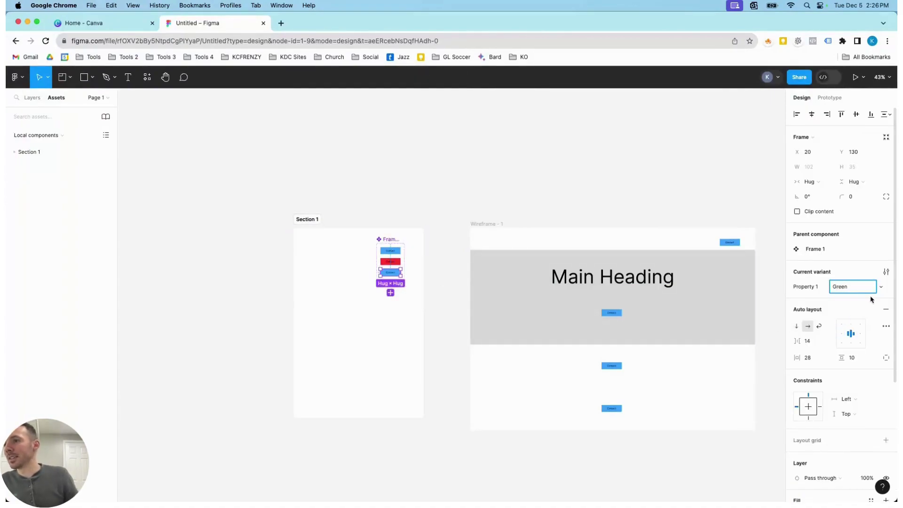
pyautogui.press('Return')
pyautogui.scroll(-5, 831, 363)
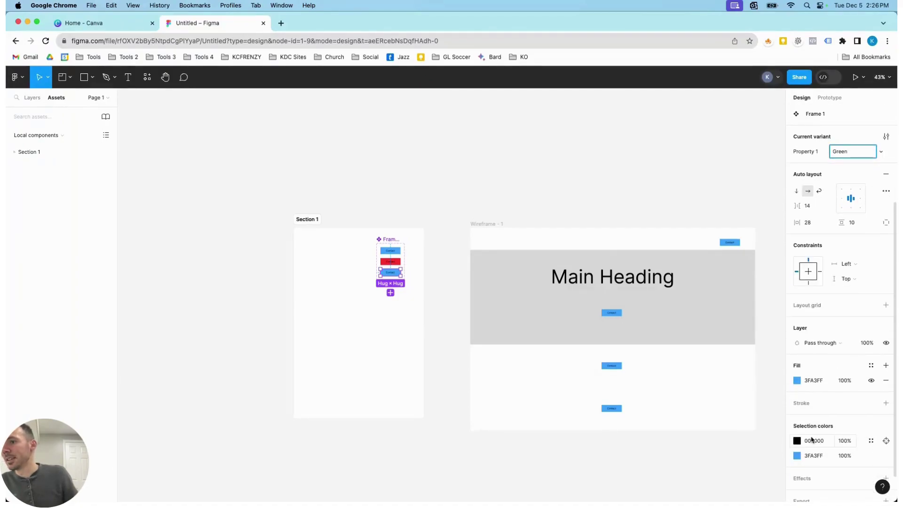
# Give the new Green variant a bright green fill.
pyautogui.click(797, 381)
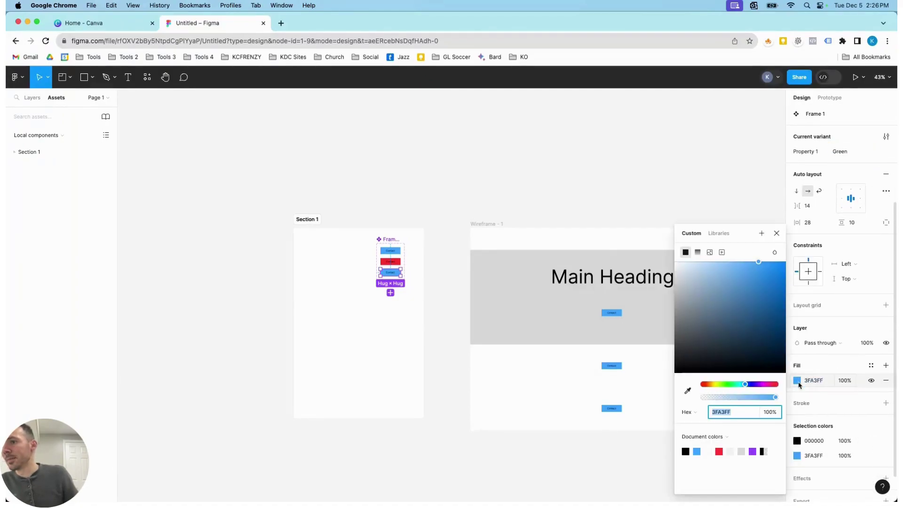
pyautogui.click(729, 385)
pyautogui.click(592, 389)
pyautogui.scroll(5, 366, 264)
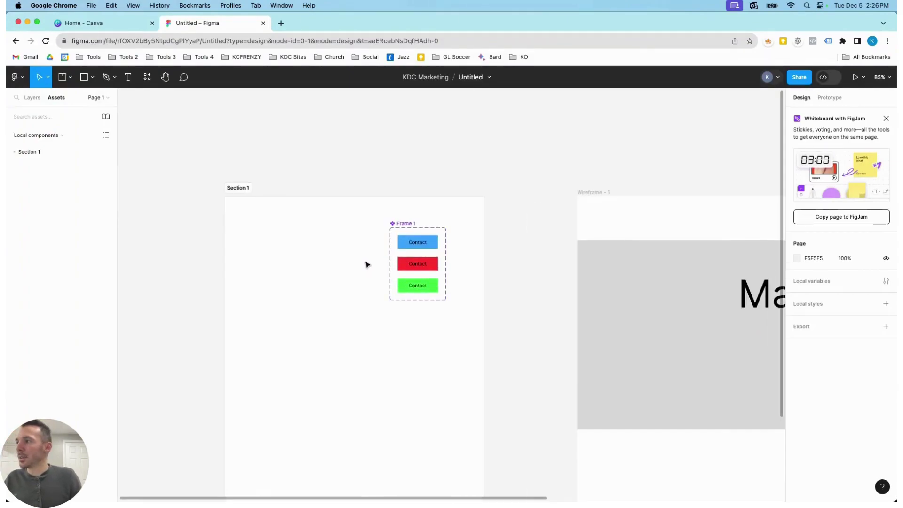
pyautogui.scroll(-5, 409, 268)
pyautogui.scroll(-1, 652, 334)
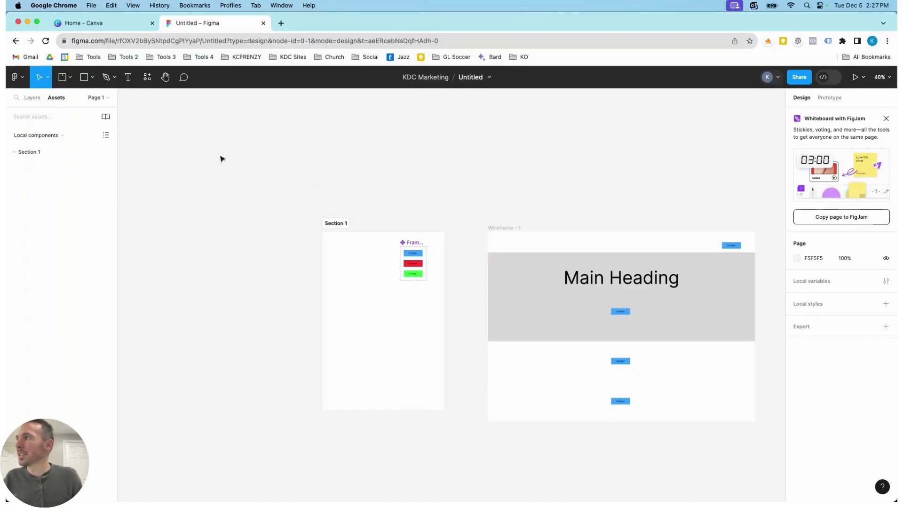
# Add a 'Subscribe' text box in the grey hero and set it to fit its text.
pyautogui.click(127, 77)
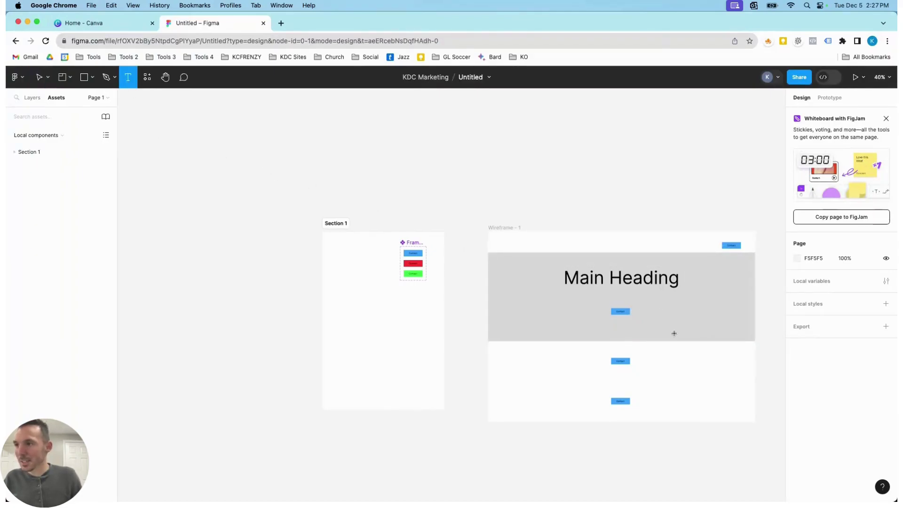
pyautogui.scroll(5, 673, 334)
pyautogui.scroll(-5, 699, 318)
pyautogui.keyDown('ctrl'); pyautogui.scroll(3, 699, 318); pyautogui.keyUp('ctrl')
pyautogui.moveTo(662, 284); pyautogui.dragTo(702, 290)
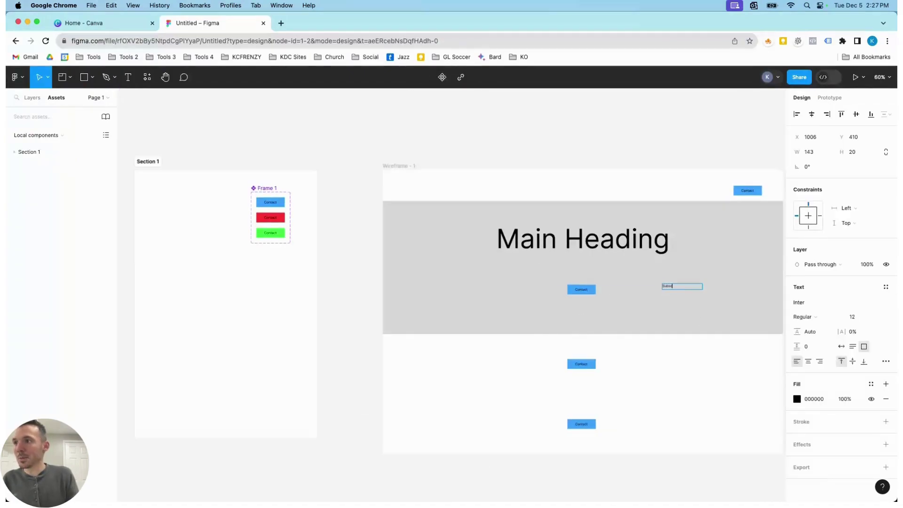
pyautogui.keyDown('ctrl'); pyautogui.scroll(6, 705, 290); pyautogui.keyUp('ctrl')
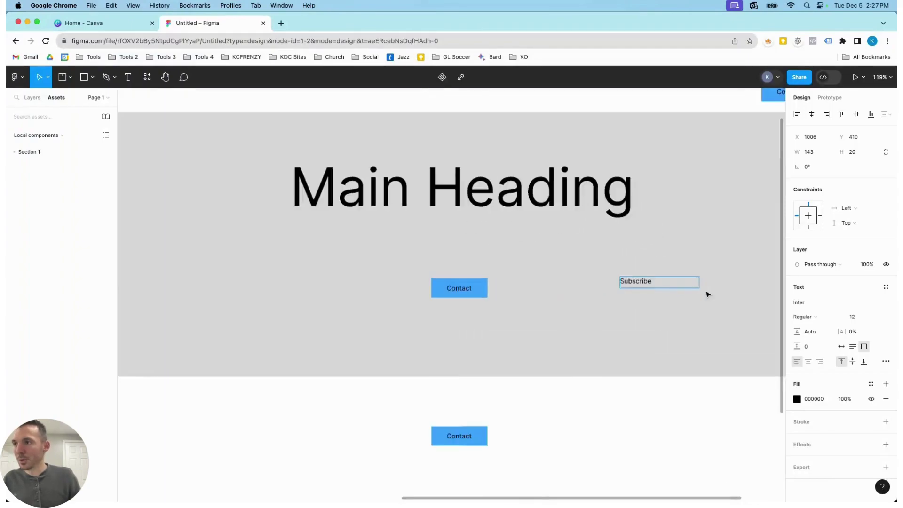
pyautogui.press('Escape')
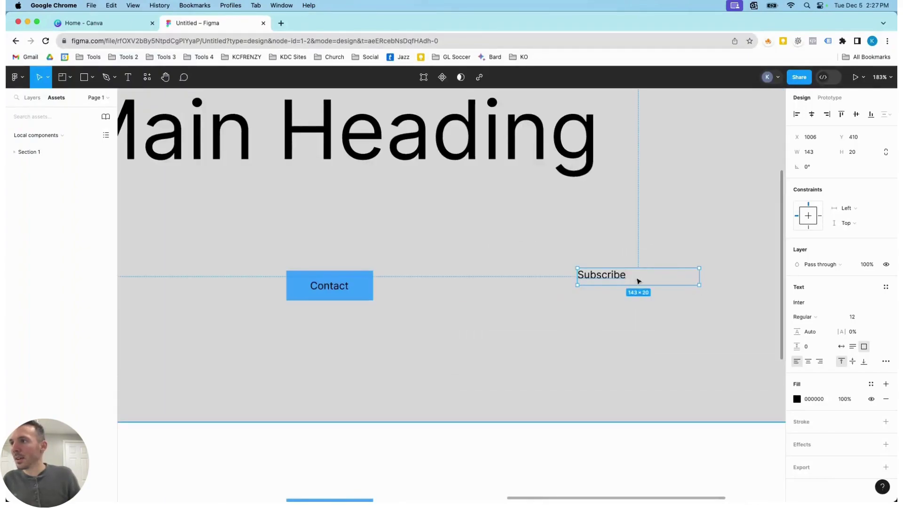
pyautogui.doubleClick(698, 279)
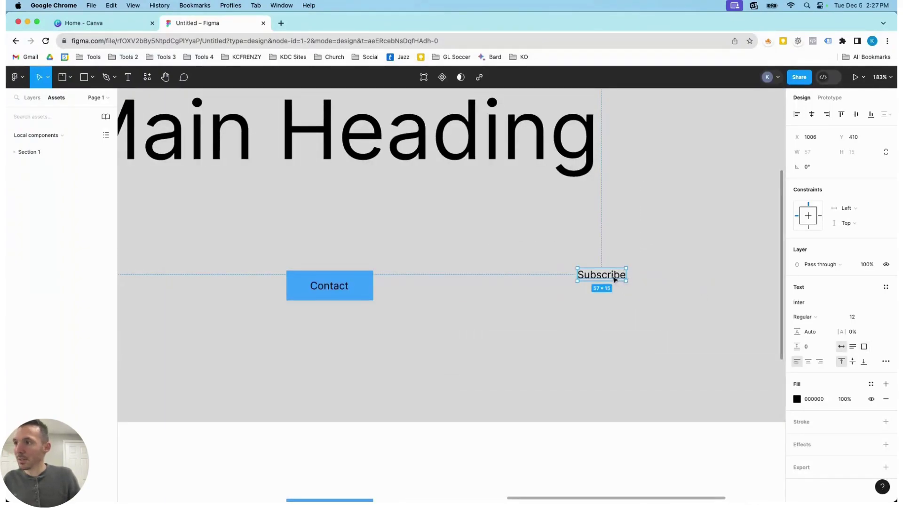
# Wrap the Subscribe text in an auto-layout frame with a background fill.
pyautogui.hotkey('shift', 'a')
pyautogui.scroll(-2, 799, 385)
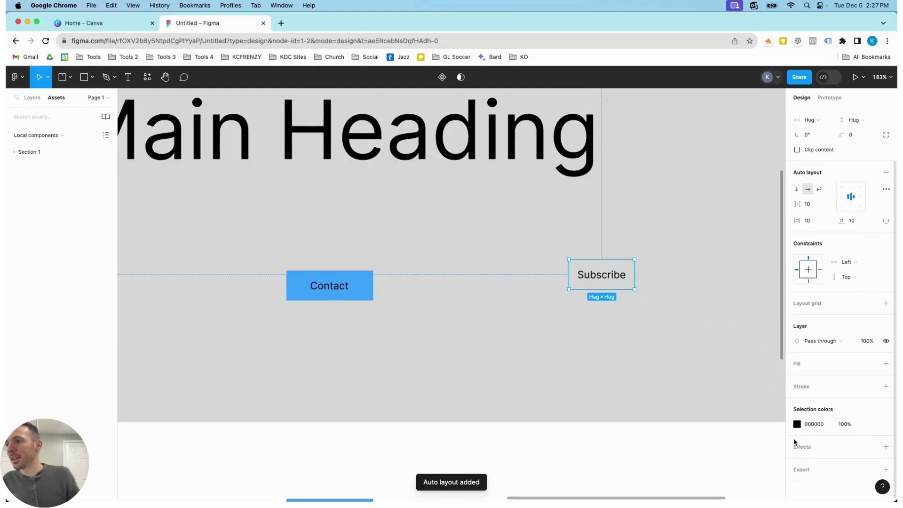
pyautogui.click(885, 361)
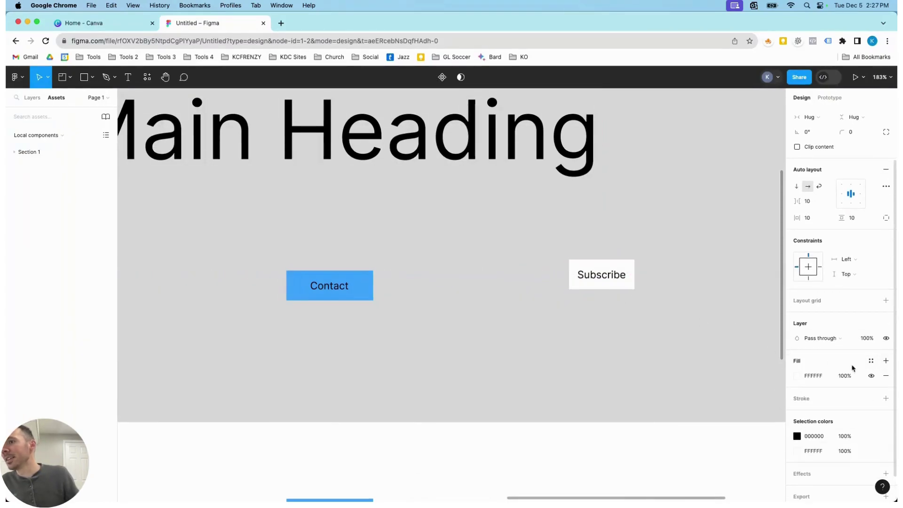
pyautogui.click(798, 376)
# Make the Subscribe frame's fill red and widen its horizontal padding to 68.
pyautogui.moveTo(733, 300); pyautogui.dragTo(766, 273)
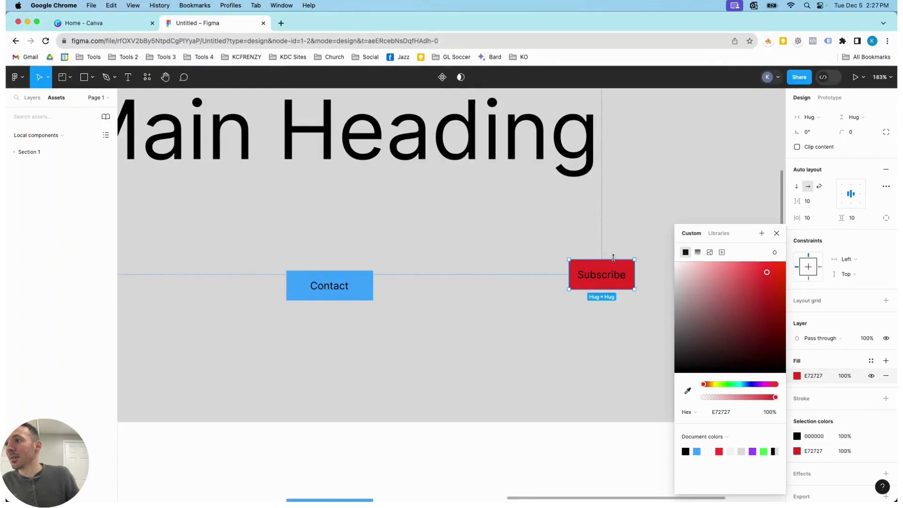
pyautogui.moveTo(798, 218); pyautogui.dragTo(849, 217)
pyautogui.click(603, 277)
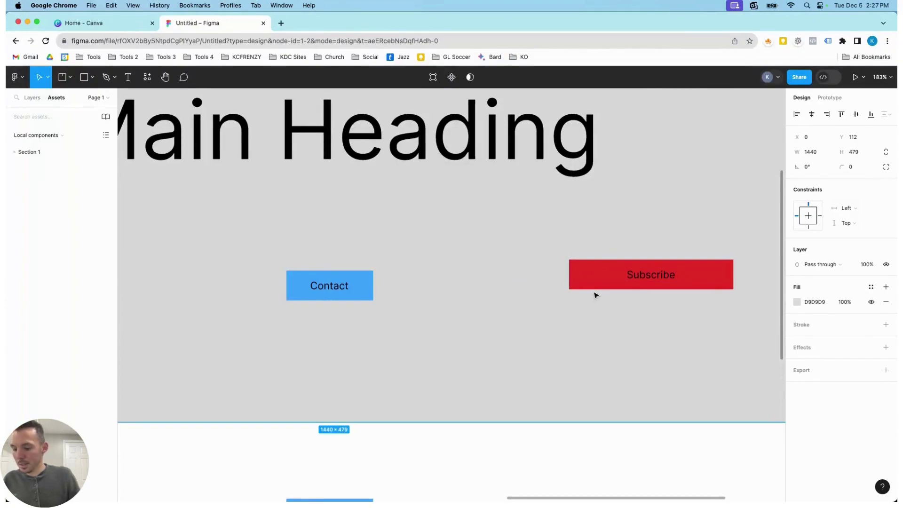
# Turn the red Subscribe button into a component named Frame 5.
pyautogui.scroll(-10, 594, 295)
pyautogui.scroll(6, 594, 296)
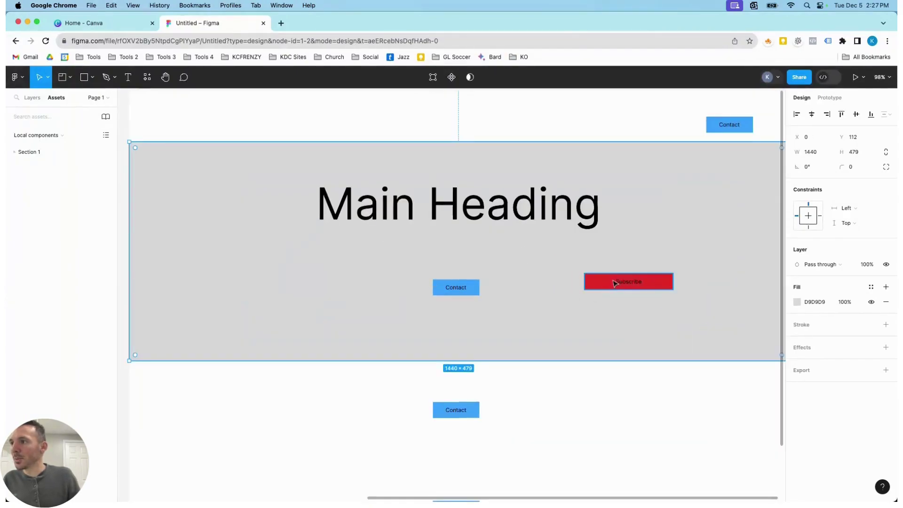
pyautogui.click(616, 282)
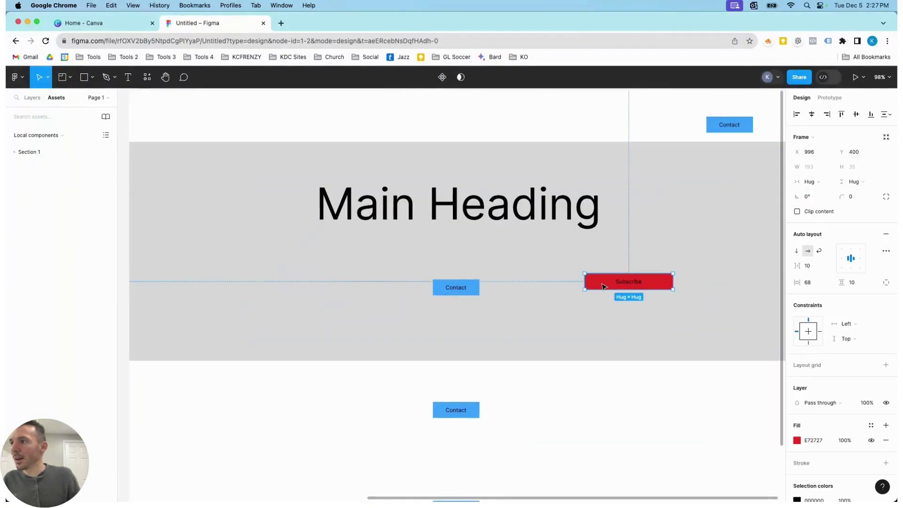
pyautogui.click(442, 77)
# Move the Frame 5 Subscribe component into Section 1 under Frame 1 and list it in Assets.
pyautogui.scroll(-1, 603, 273)
pyautogui.moveTo(602, 272); pyautogui.dragTo(163, 266)
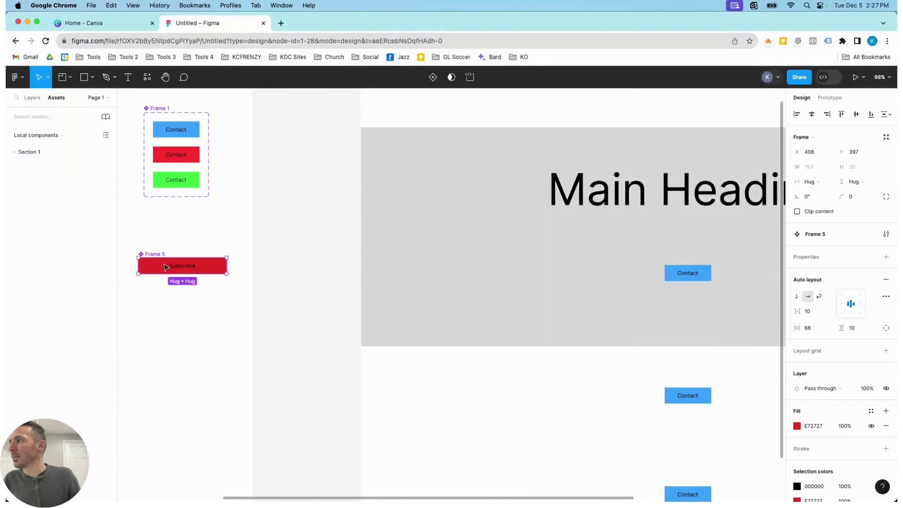
pyautogui.scroll(5, 188, 254)
pyautogui.scroll(-5, 178, 265)
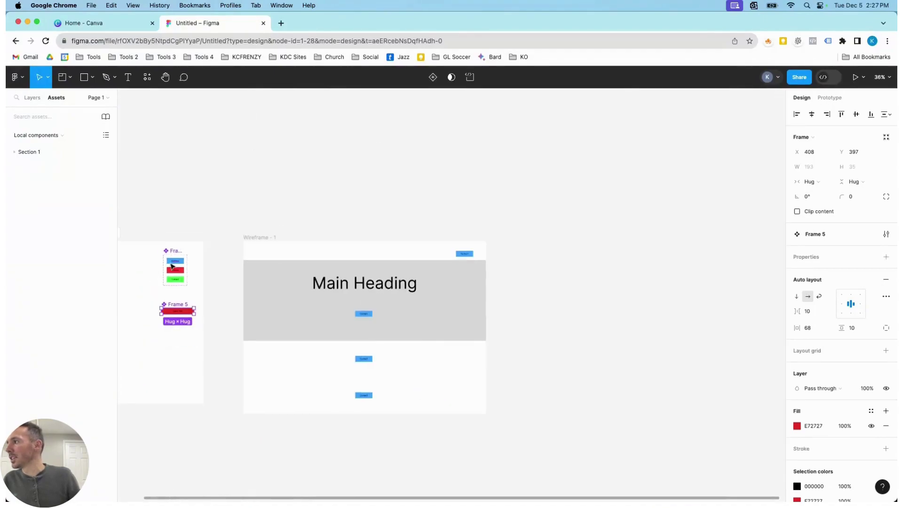
pyautogui.hscroll(-3, 166, 242)
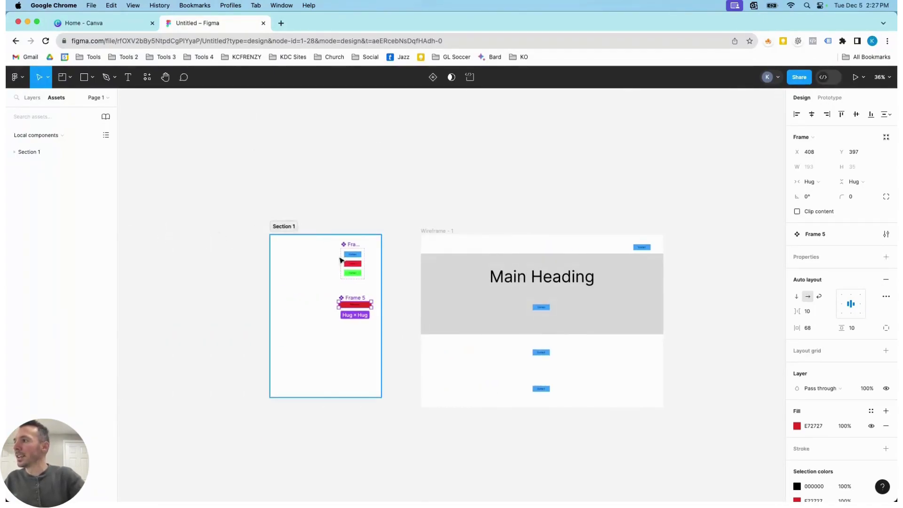
pyautogui.scroll(1, 371, 289)
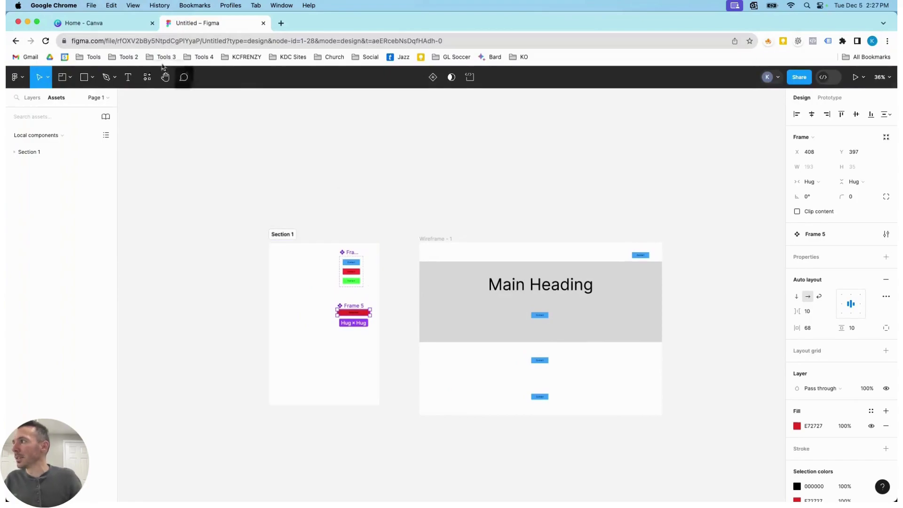
pyautogui.click(29, 152)
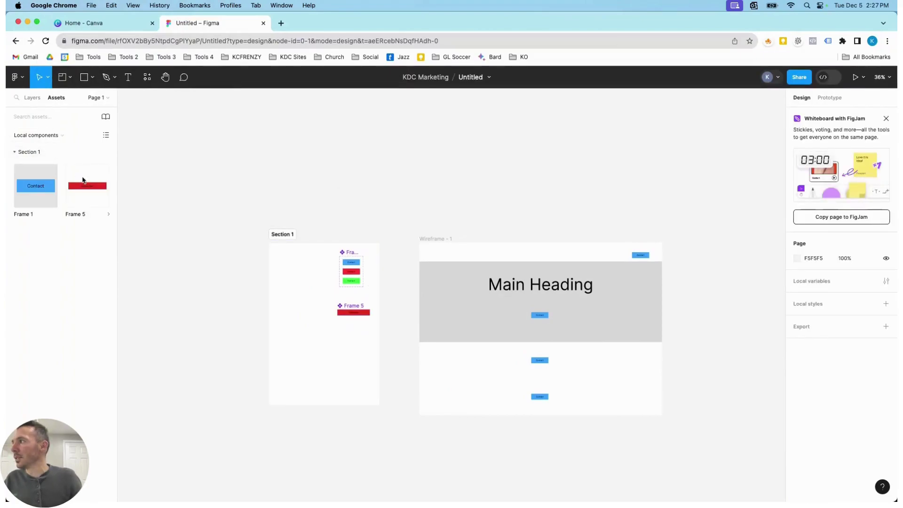
# Place three Frame 5 Subscribe instances in the white area below the hero.
pyautogui.moveTo(94, 189); pyautogui.dragTo(606, 383)
pyautogui.moveTo(97, 199); pyautogui.dragTo(480, 373)
pyautogui.moveTo(103, 191); pyautogui.dragTo(477, 398)
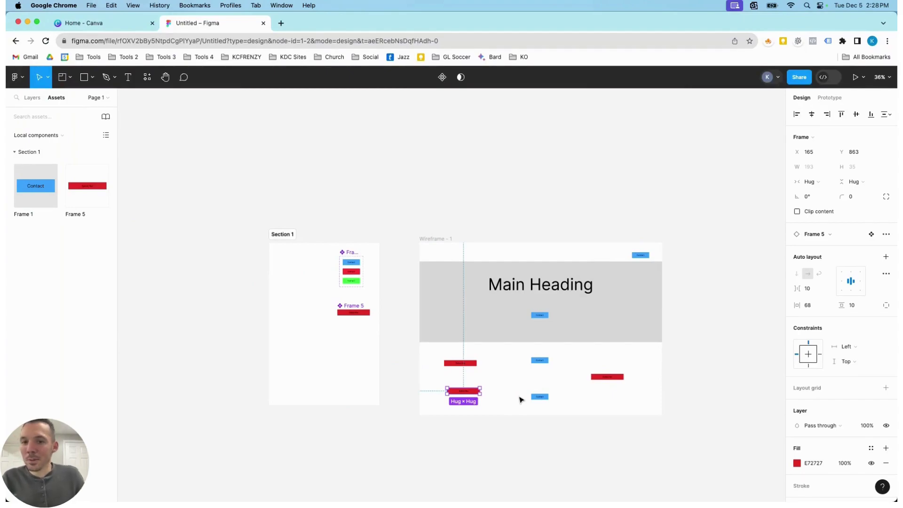